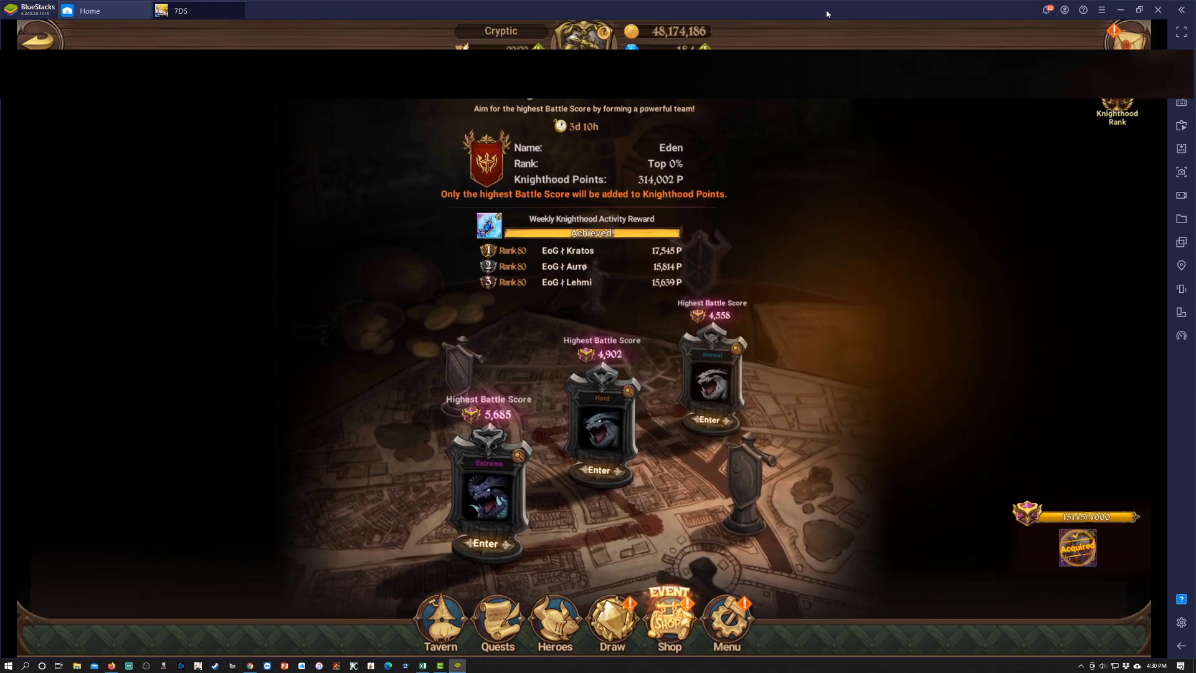
Step: Restore the maximized BlueStacks window to reveal the Reddit damage-formula post behind it
double_click(826, 14)
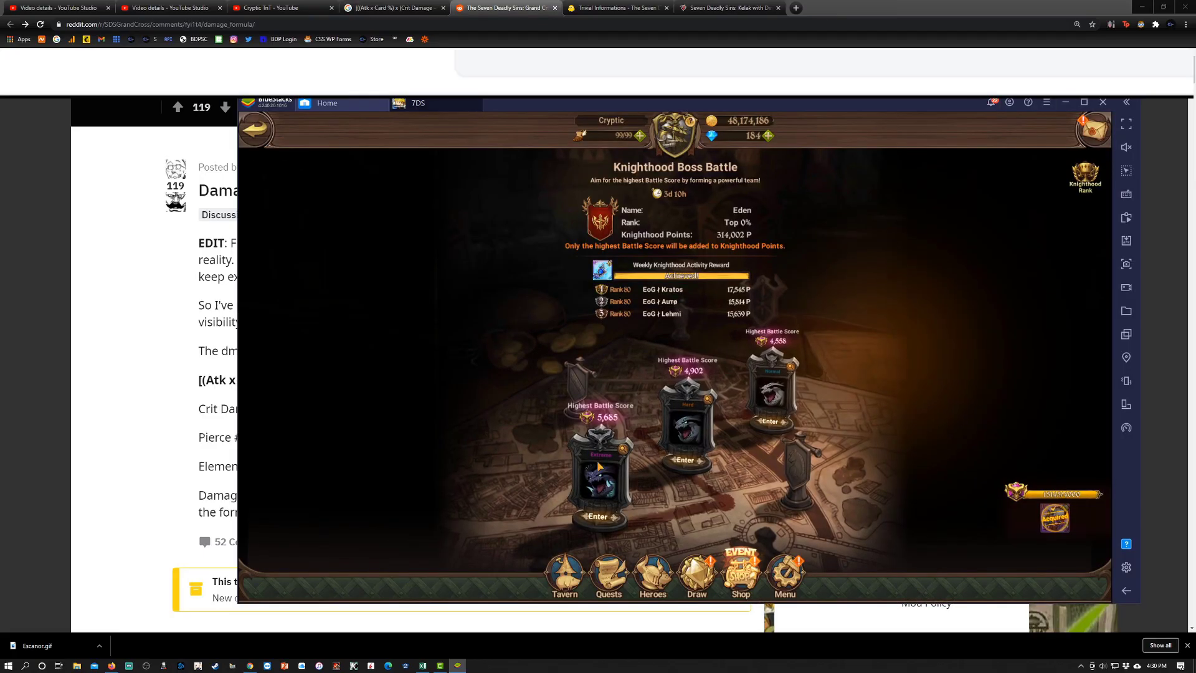
Step: Bring the Excel Kelak damage calculator forward, then return to the Reddit formula post in Chrome
left_click(423, 665)
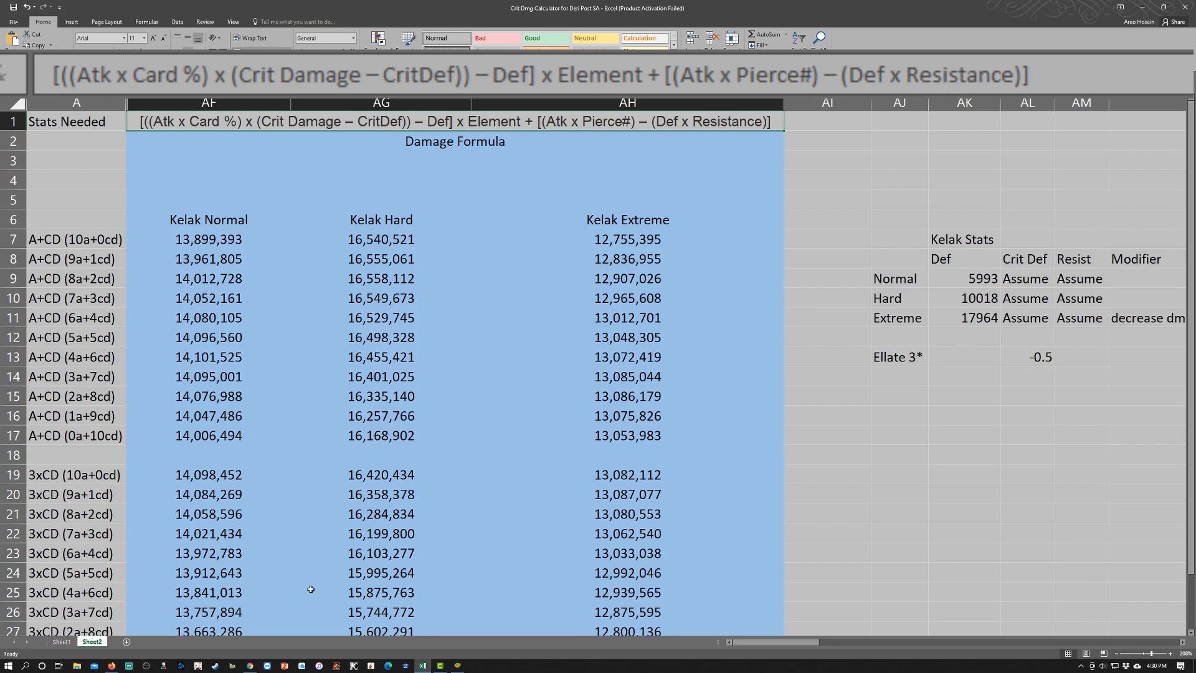
left_click(250, 666)
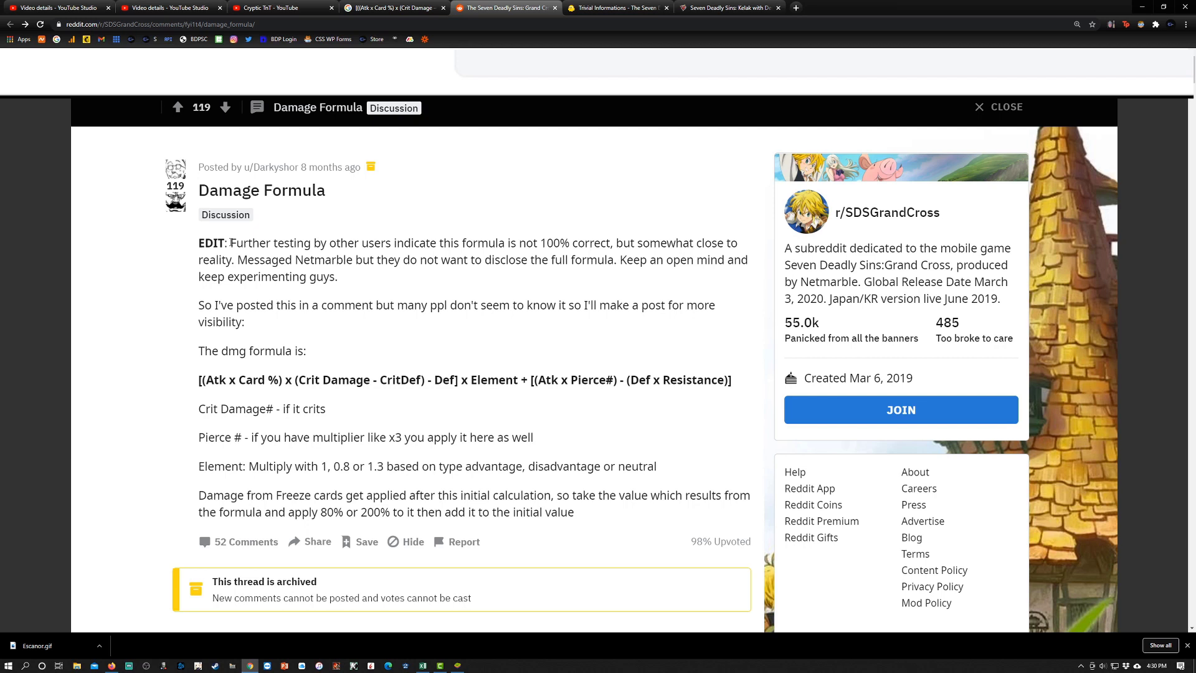
Step: Highlight the edit note, Netmarble non-disclosure line and experimenting advice, then switch to Trivial Informations
left_click_drag(231, 243, 519, 244)
left_click(539, 245)
left_click_drag(675, 244, 695, 244)
left_click_drag(271, 260, 714, 262)
left_click_drag(225, 276, 293, 278)
left_click(621, 8)
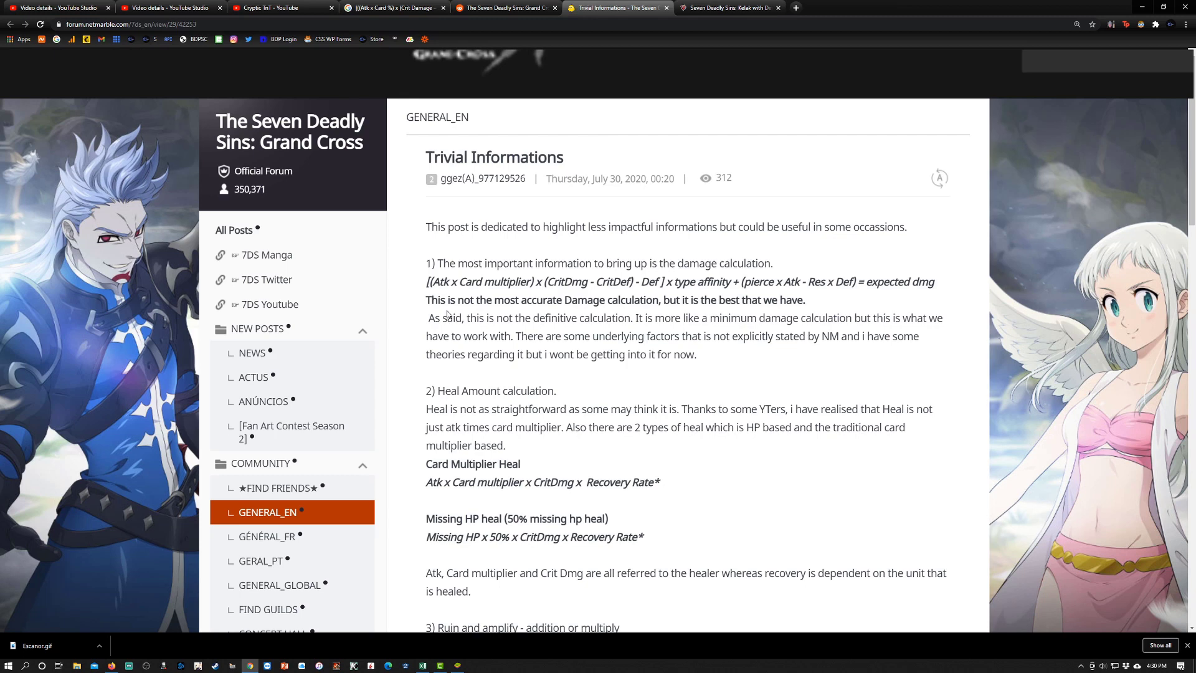
Step: Highlight the caveat paragraph, underlying-factors note and theories line in the forum post
left_click_drag(427, 319, 468, 324)
left_click_drag(521, 336, 832, 341)
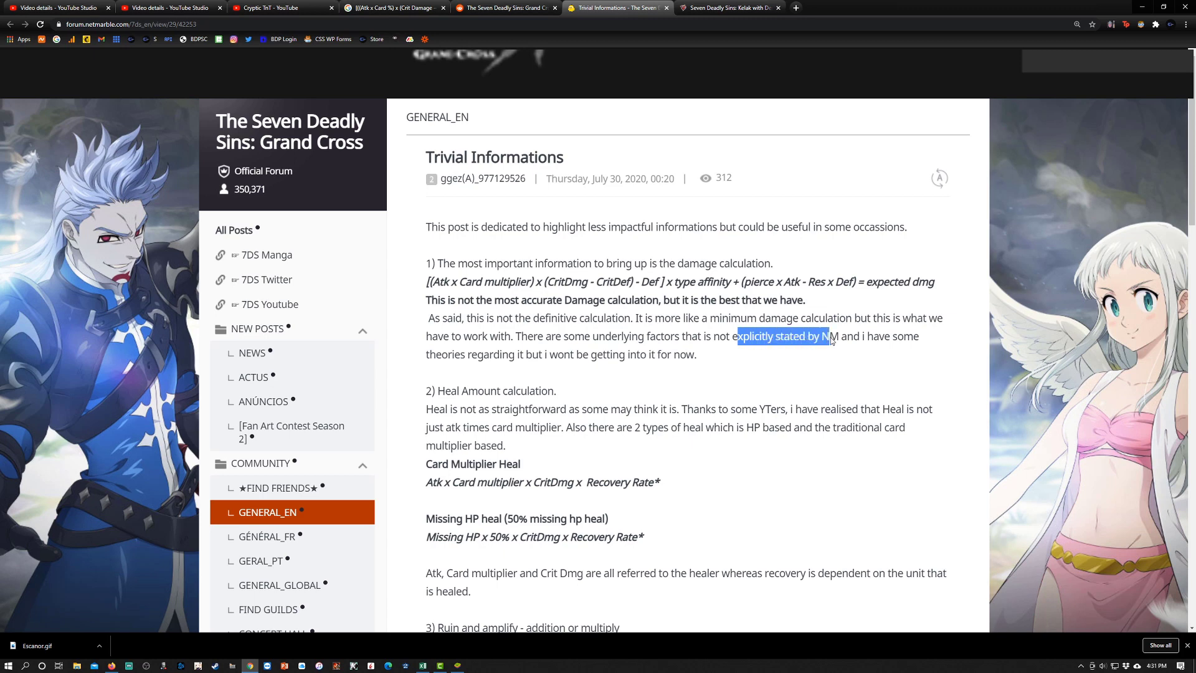
left_click_drag(441, 355, 491, 355)
left_click_drag(521, 355, 549, 355)
left_click_drag(576, 355, 583, 355)
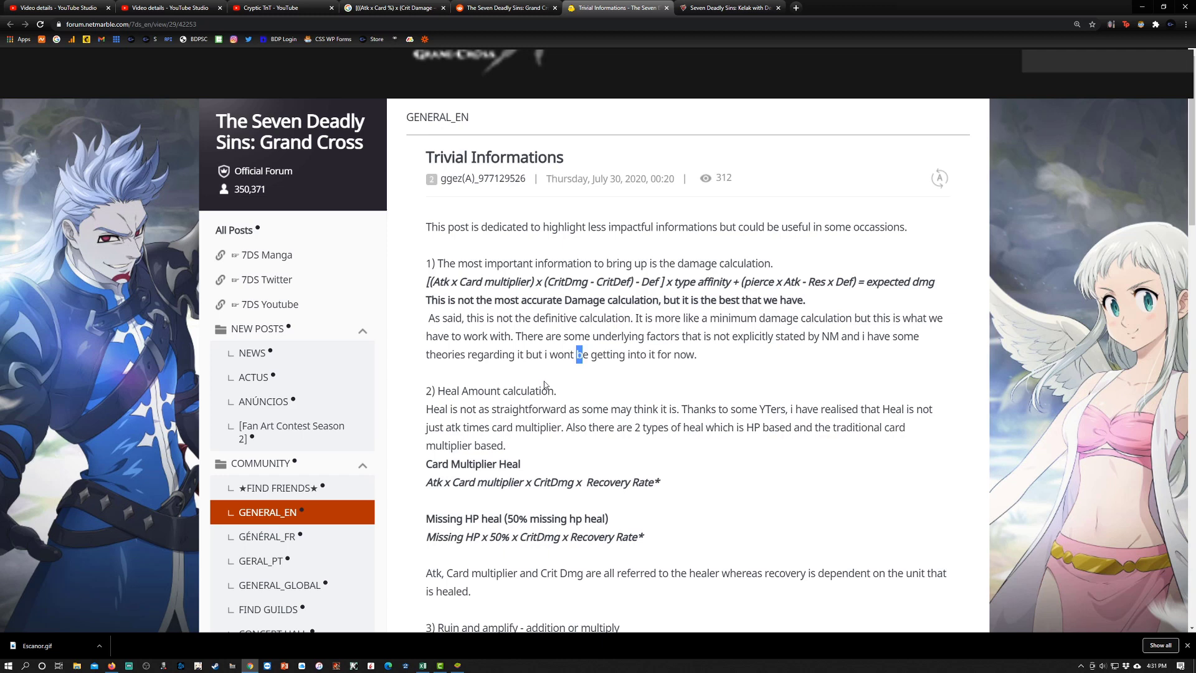
left_click(506, 363)
Step: Glance at the Kelak guide article, return to the forum post, then bring Excel forward
left_click(691, 9)
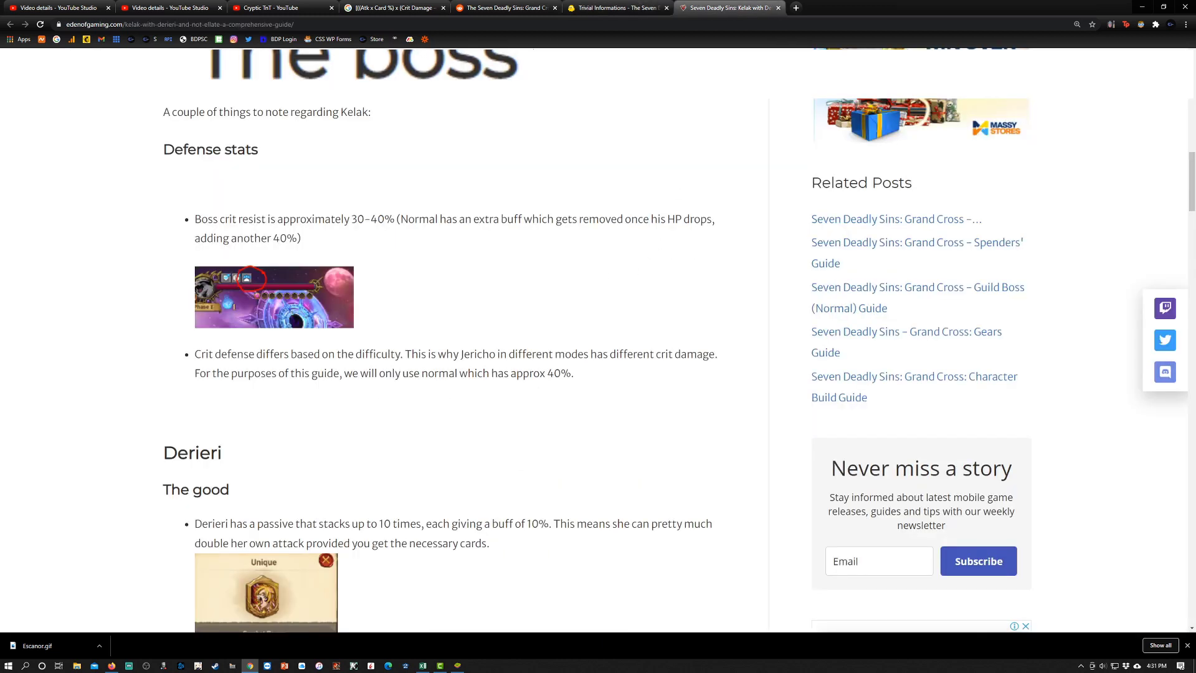
left_click(589, 11)
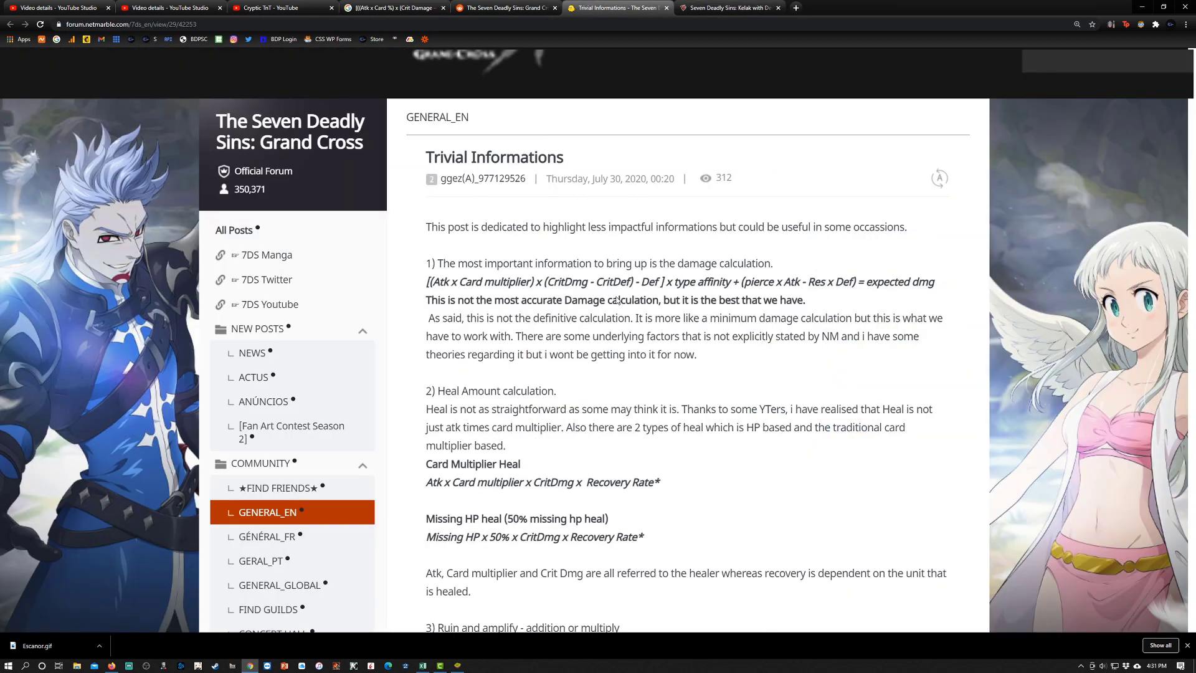
left_click(424, 666)
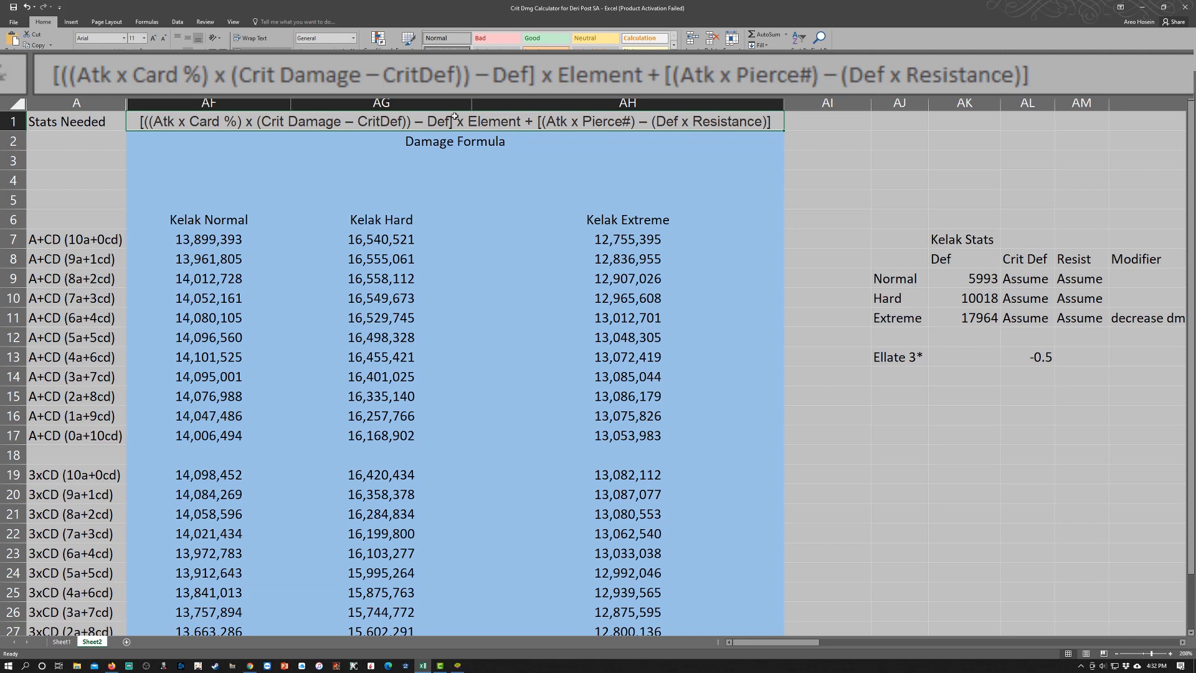
Step: Inspect the AF7 formula for the 10a+0cd Kelak Normal result in the formula bar
left_click(236, 260)
left_click(267, 238)
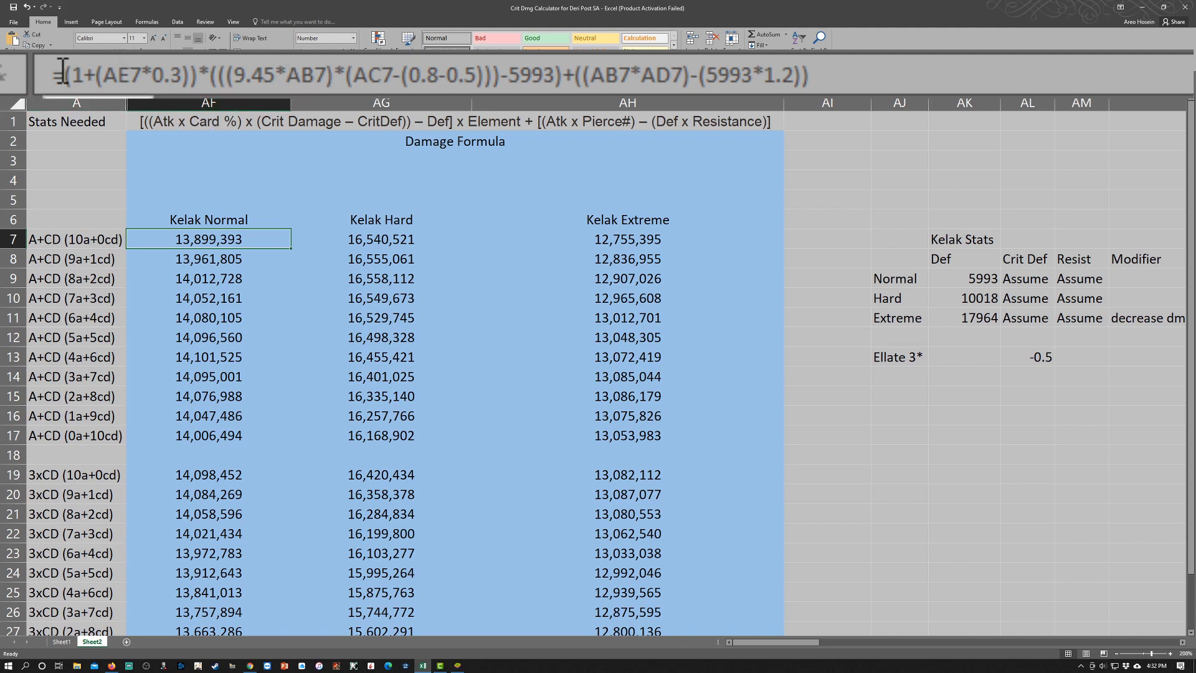
left_click(142, 75)
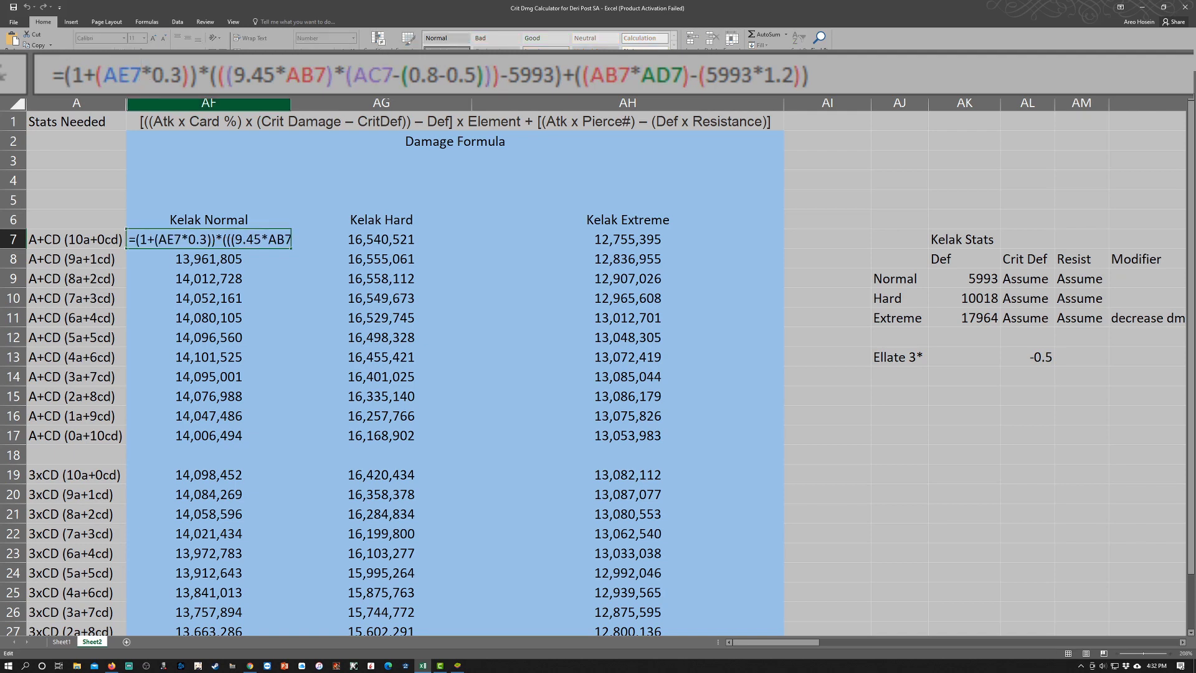
left_click(176, 197)
Step: Unhide the hidden helper columns across A through AG
left_click_drag(300, 107, 77, 103)
right_click(78, 103)
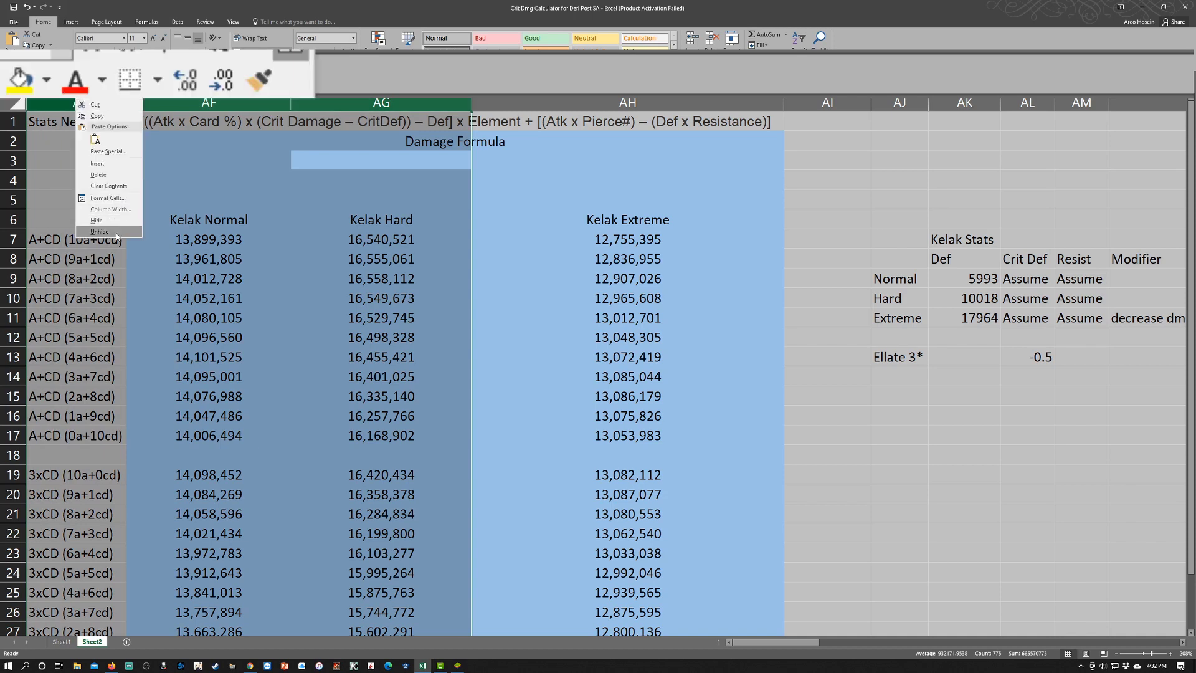
left_click(123, 220)
left_click(698, 219)
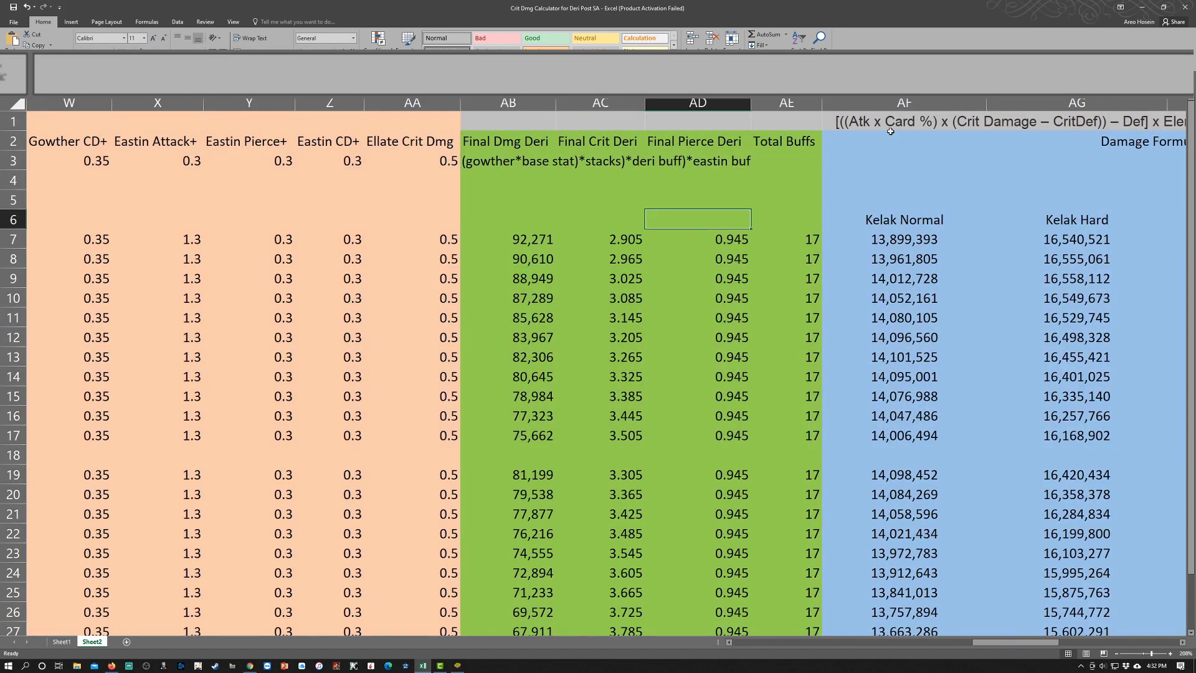
Step: Inspect the AF7 Kelak Normal formula's references and leave it unchanged
left_click(904, 244)
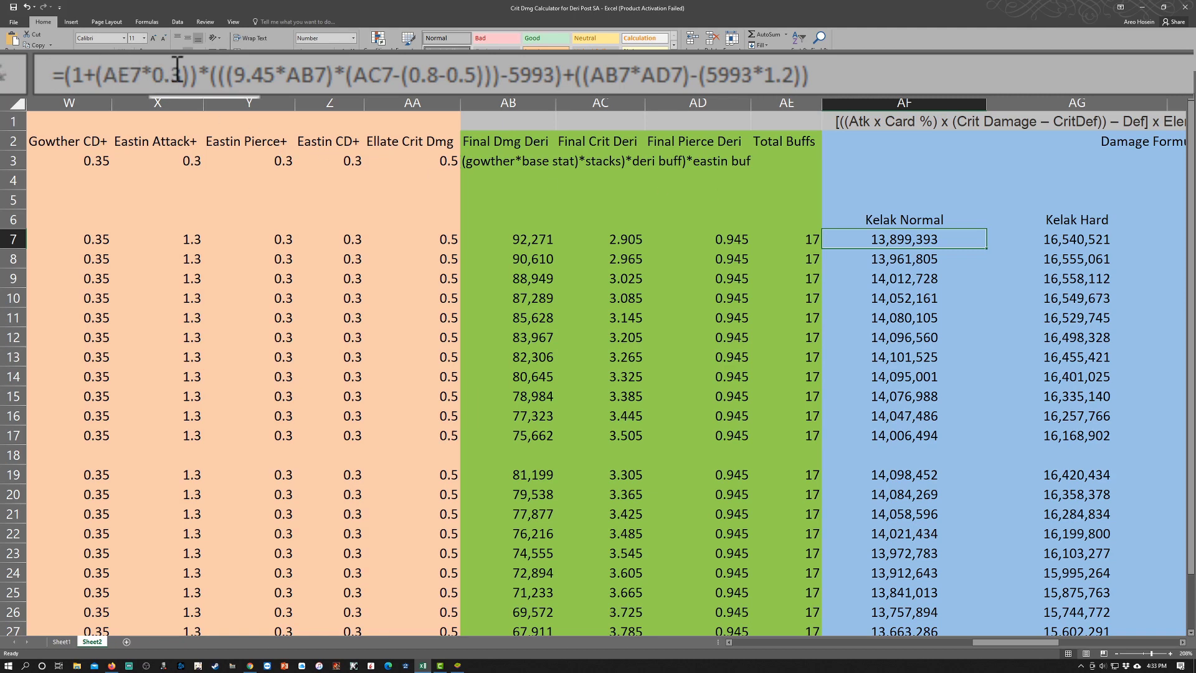
left_click(286, 75)
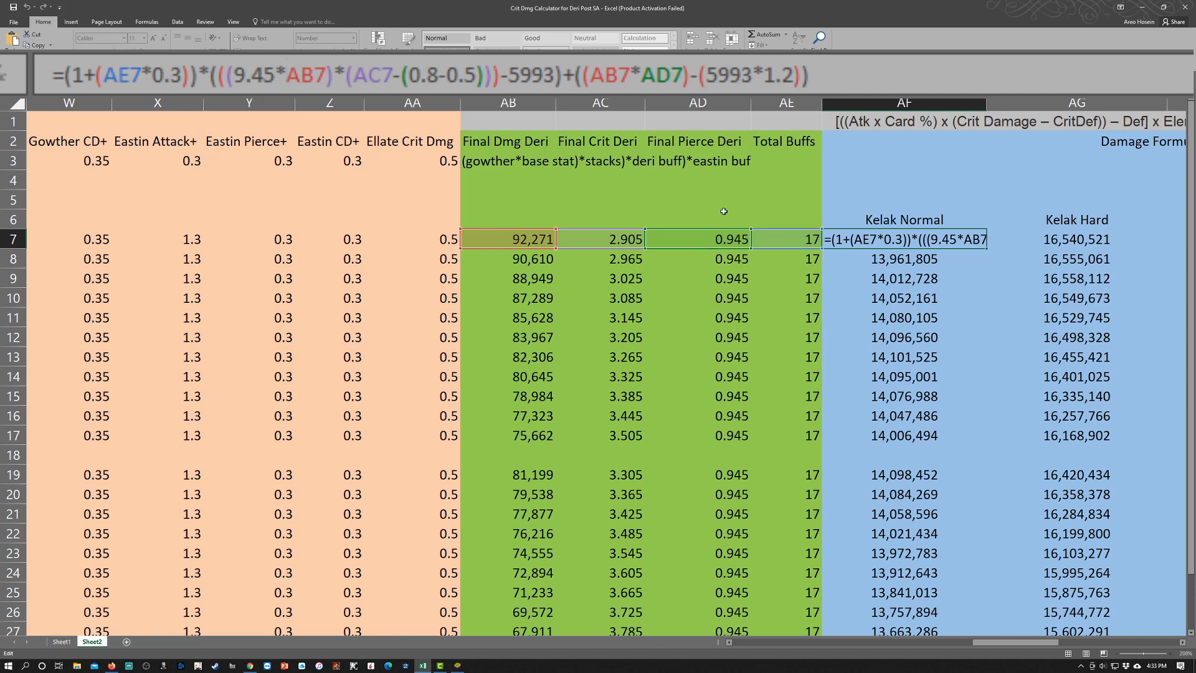
key("Escape")
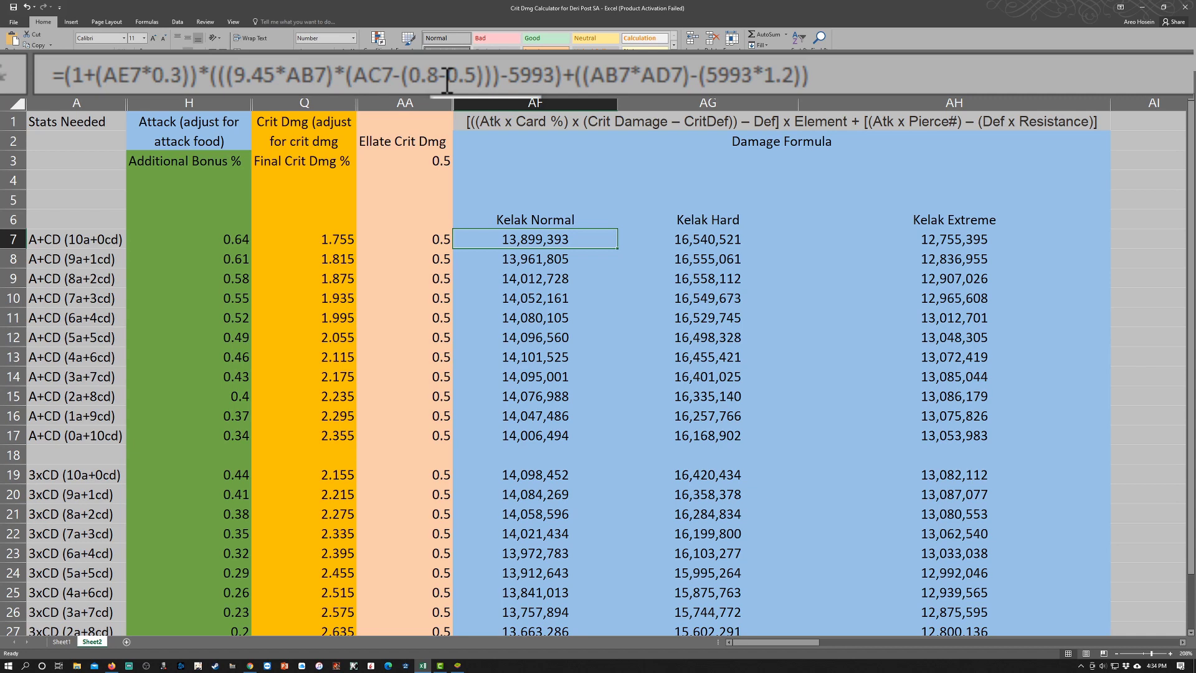
Step: Compare the Kelak Normal formulas in rows 7–13, ending on the 4a+6cd result in AF13
left_click(539, 311)
left_click(535, 279)
left_click(536, 376)
left_click_drag(536, 239, 68, 356)
left_click(539, 318)
left_click(545, 358)
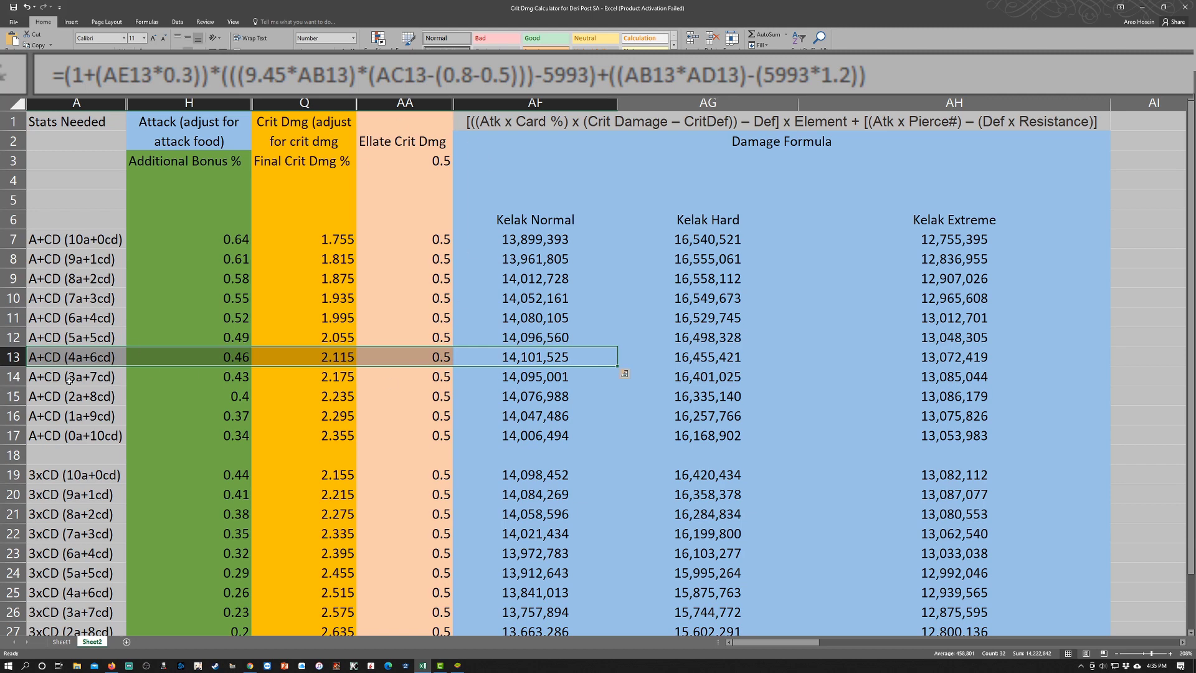
left_click(529, 362)
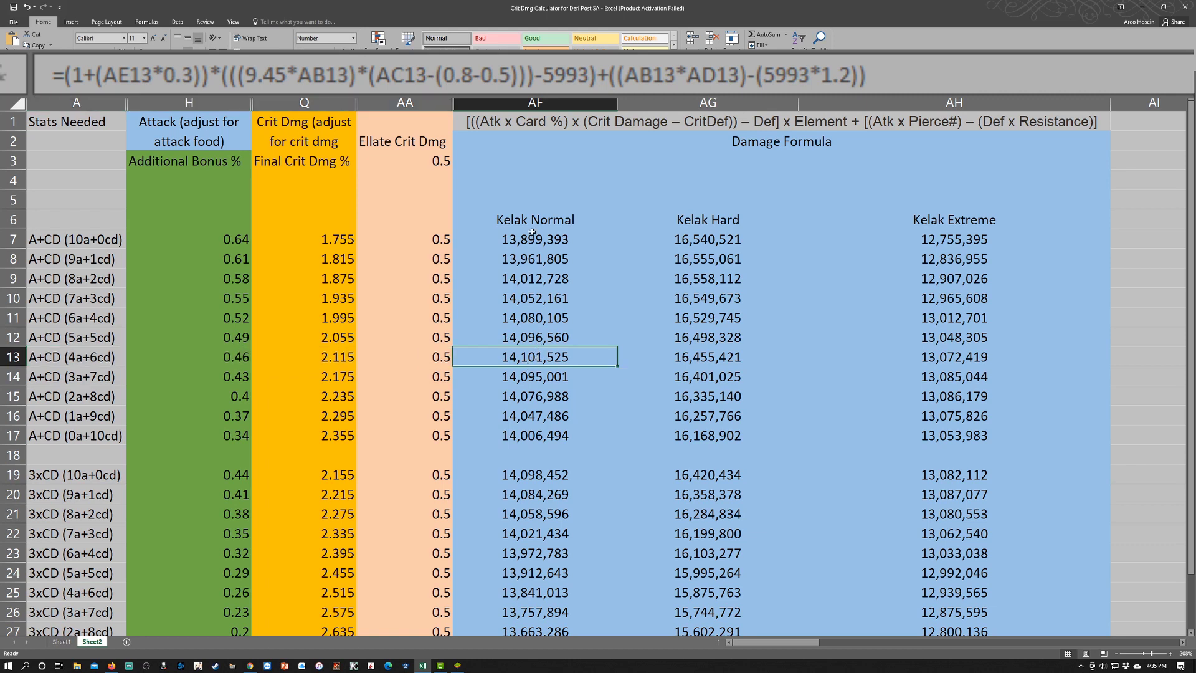
Step: Change AF13's crit defence term from (0.8-0.5) to (0.5-0.5)
left_click(473, 81)
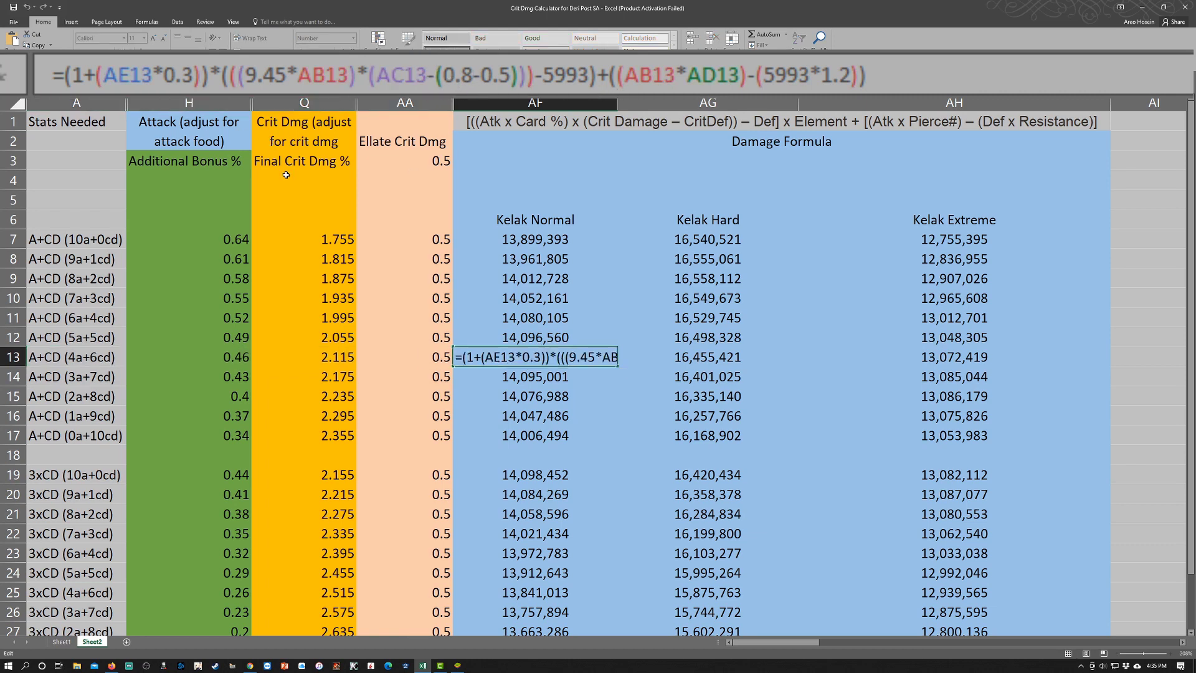
key("BackSpace")
key("BackSpace")
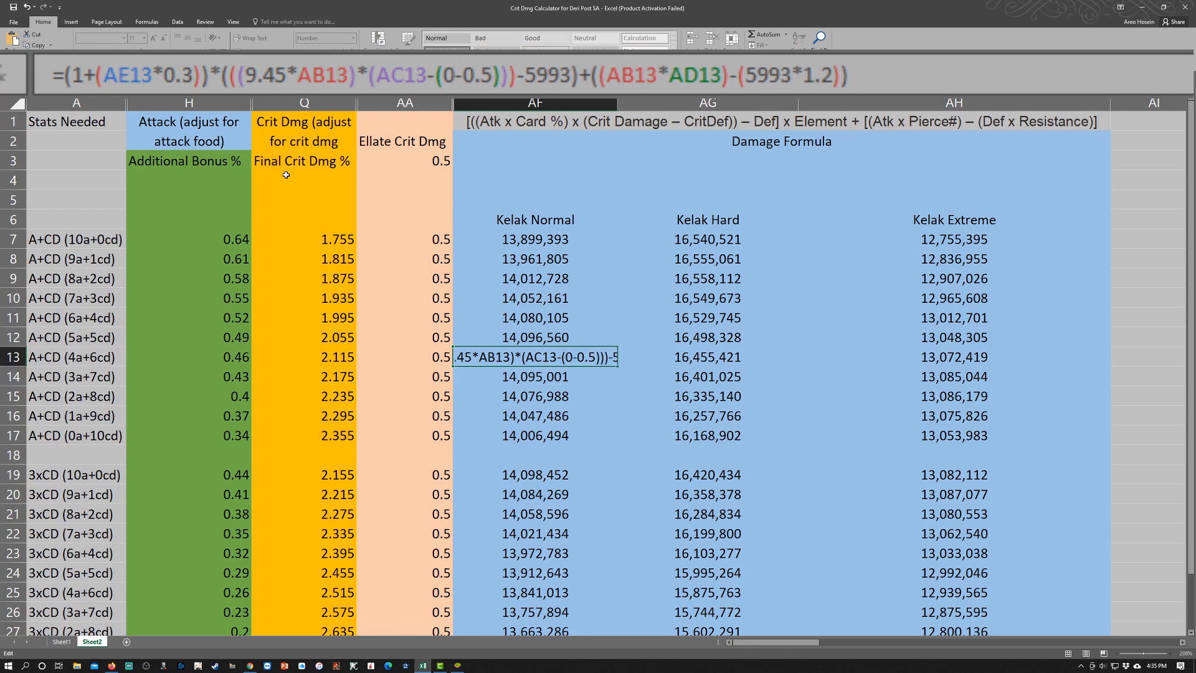
type(".5")
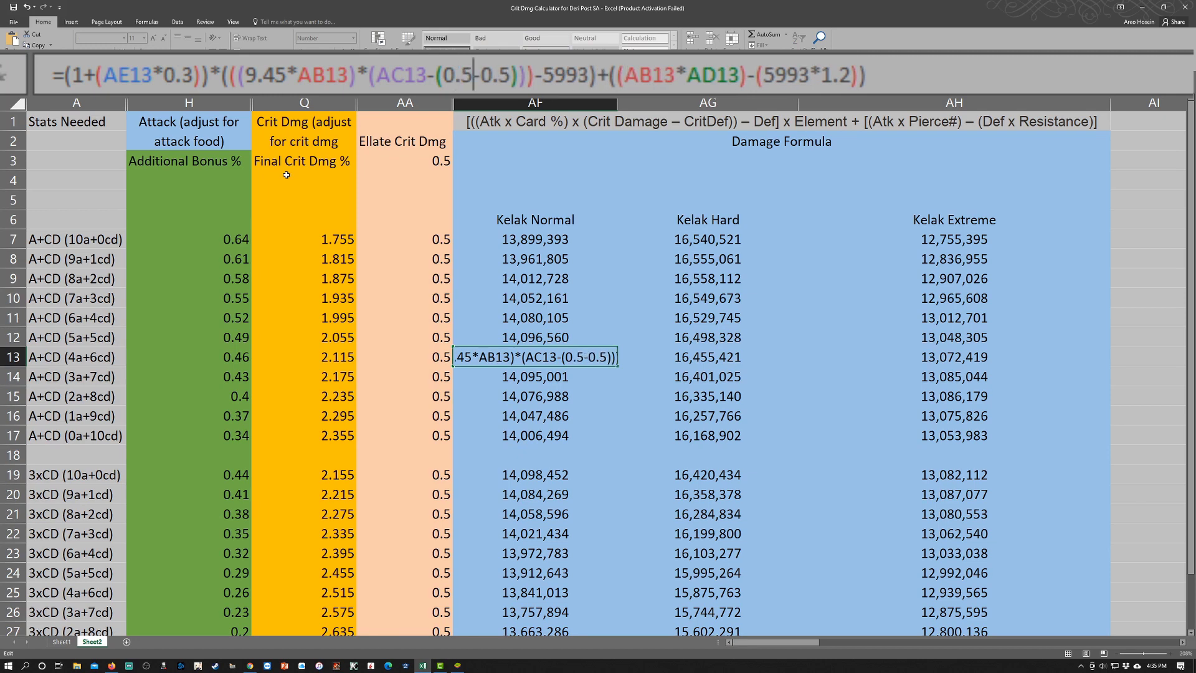
key("Return")
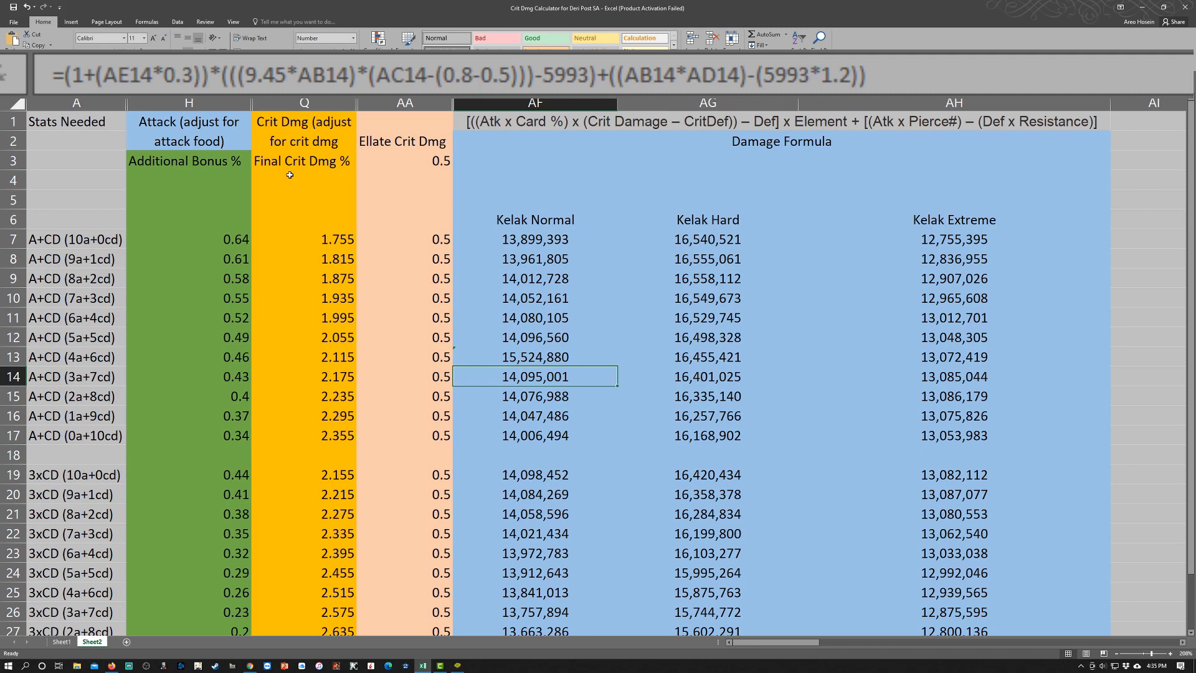
Step: Copy the new AF13 formula down through AF29 and up to AF7
left_click(559, 357)
scroll(579, 311, "down", 2)
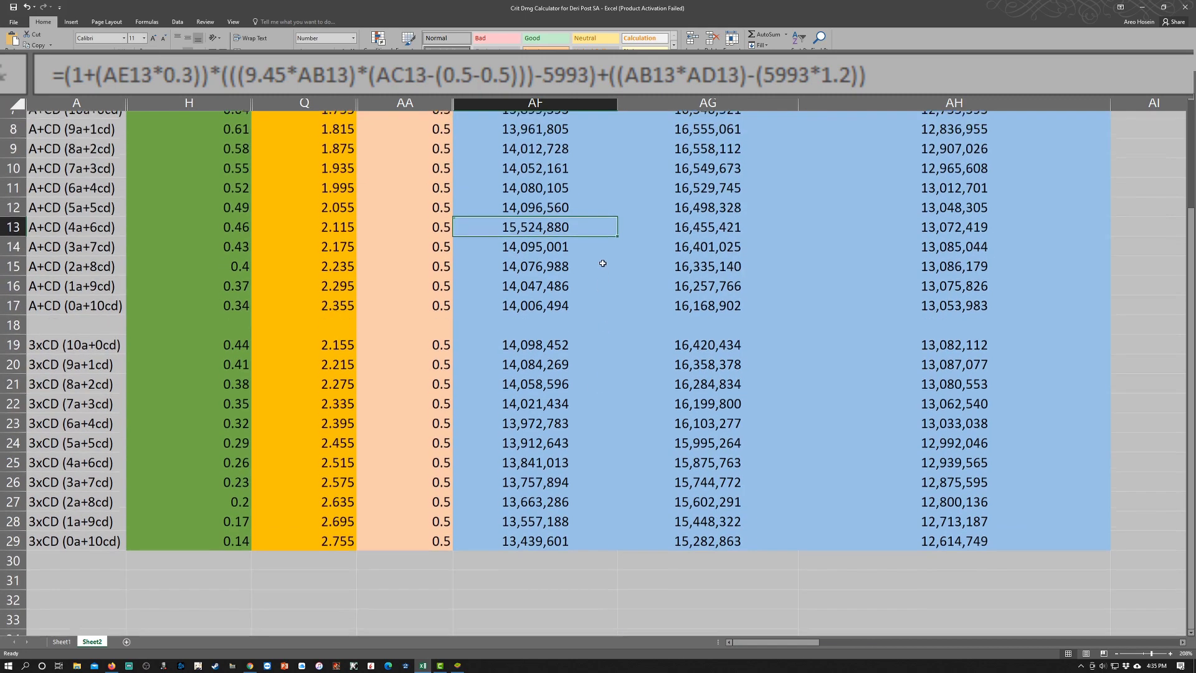
scroll(602, 264, "up", 1)
left_click_drag(619, 308, 587, 518)
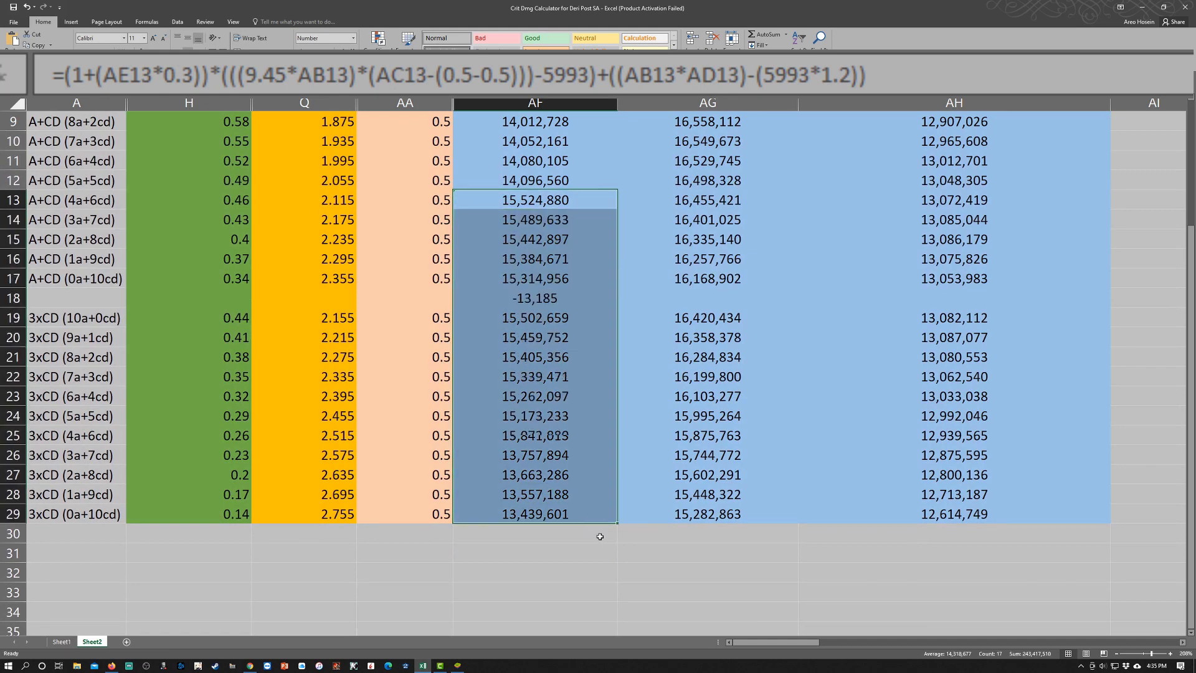
scroll(597, 374, "up", 3)
key("Down")
left_click_drag(618, 385, 597, 239)
left_click(562, 256)
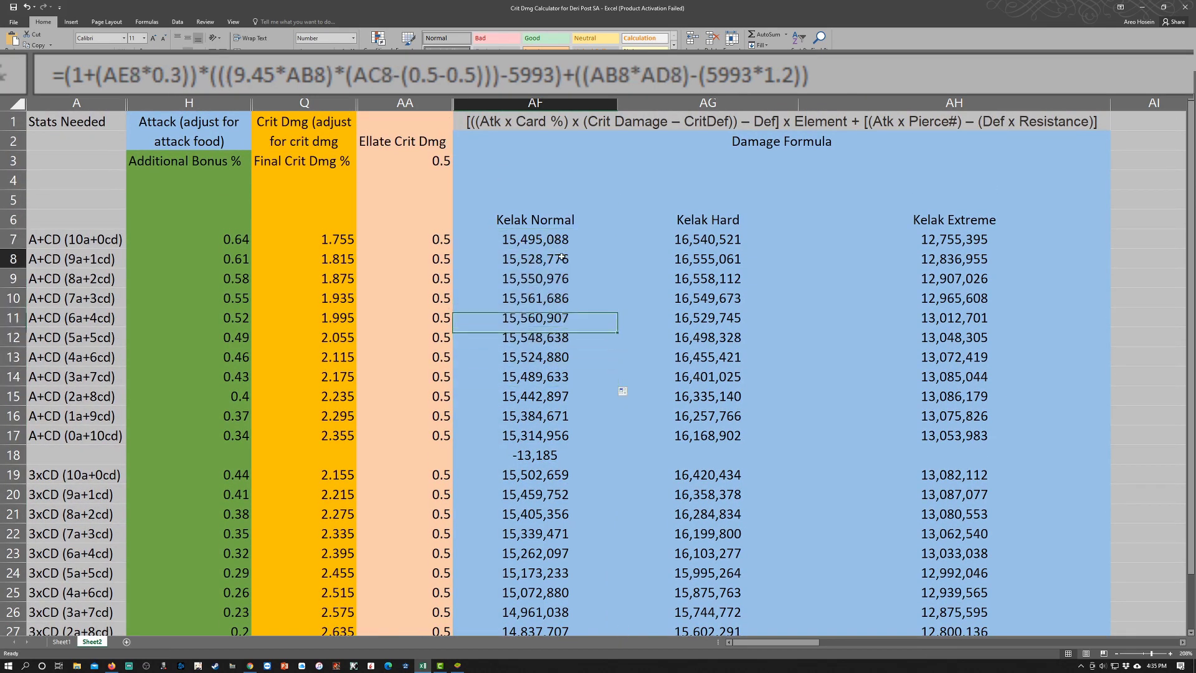
Step: Check the row 8, 10, 12 and 14 formulas, highlight the 7a+3cd row, and open AF7 for editing
left_click(557, 337)
left_click(561, 258)
left_click(557, 337)
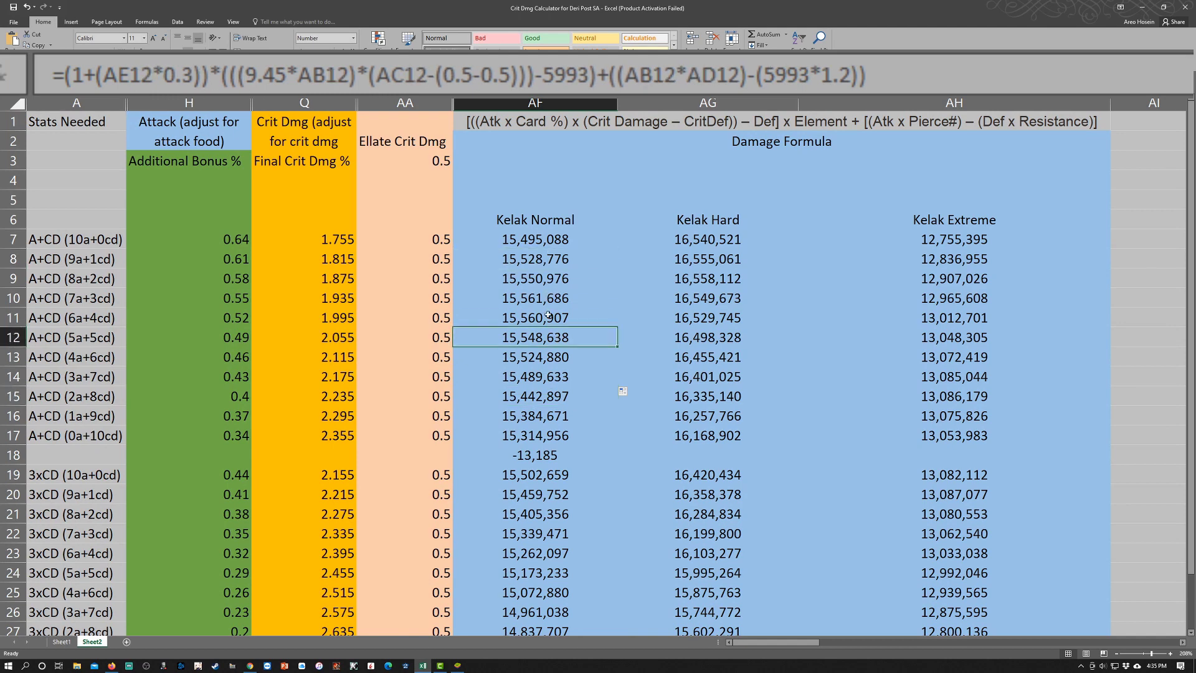
left_click(548, 377)
left_click(548, 298)
left_click_drag(548, 297, 33, 298)
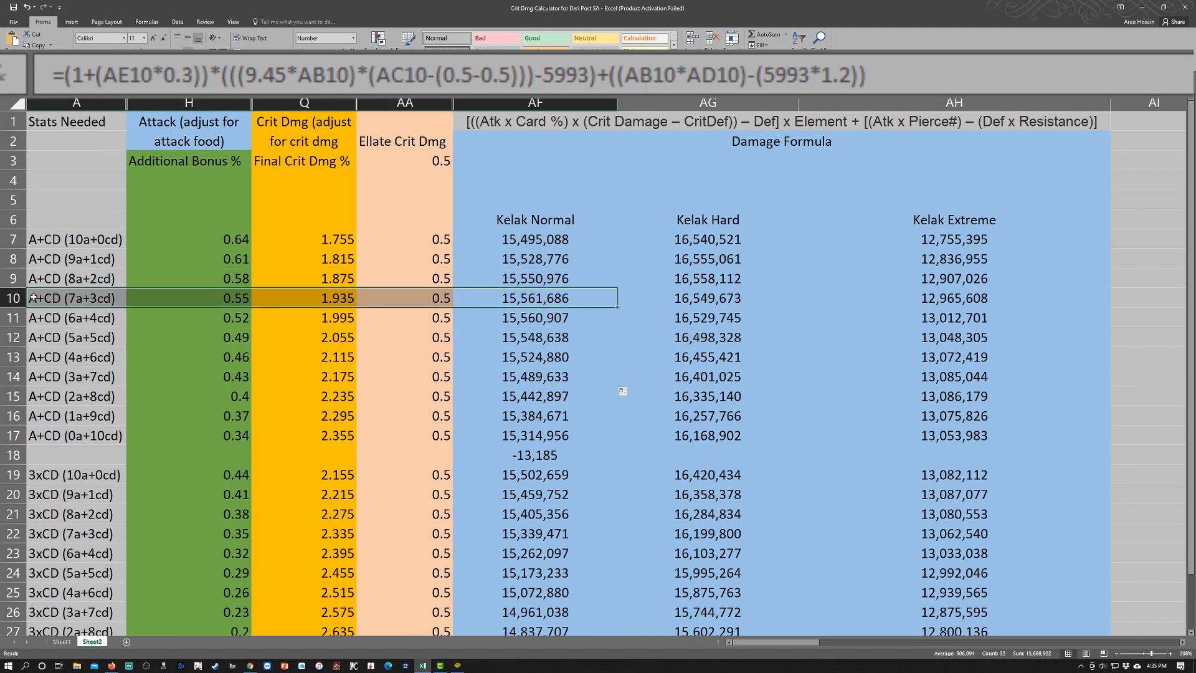
double_click(536, 239)
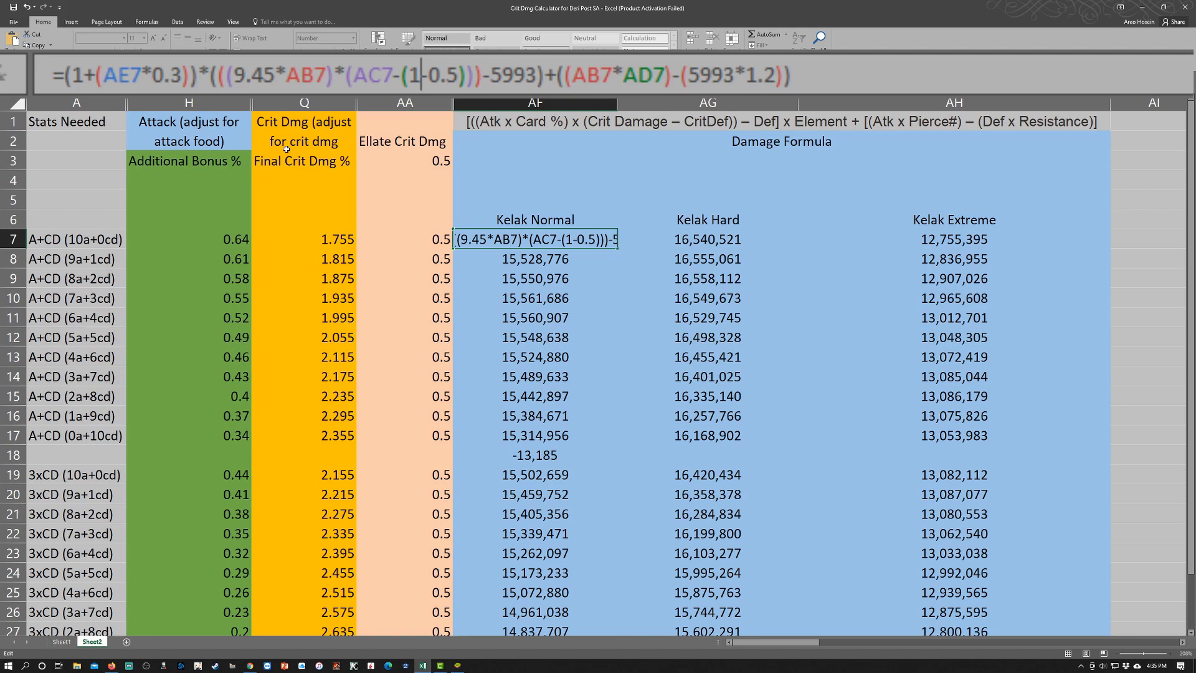
Step: Commit the revised AF7 formula, fill it down the Kelak Normal column, and clear stray AF18
key("Return")
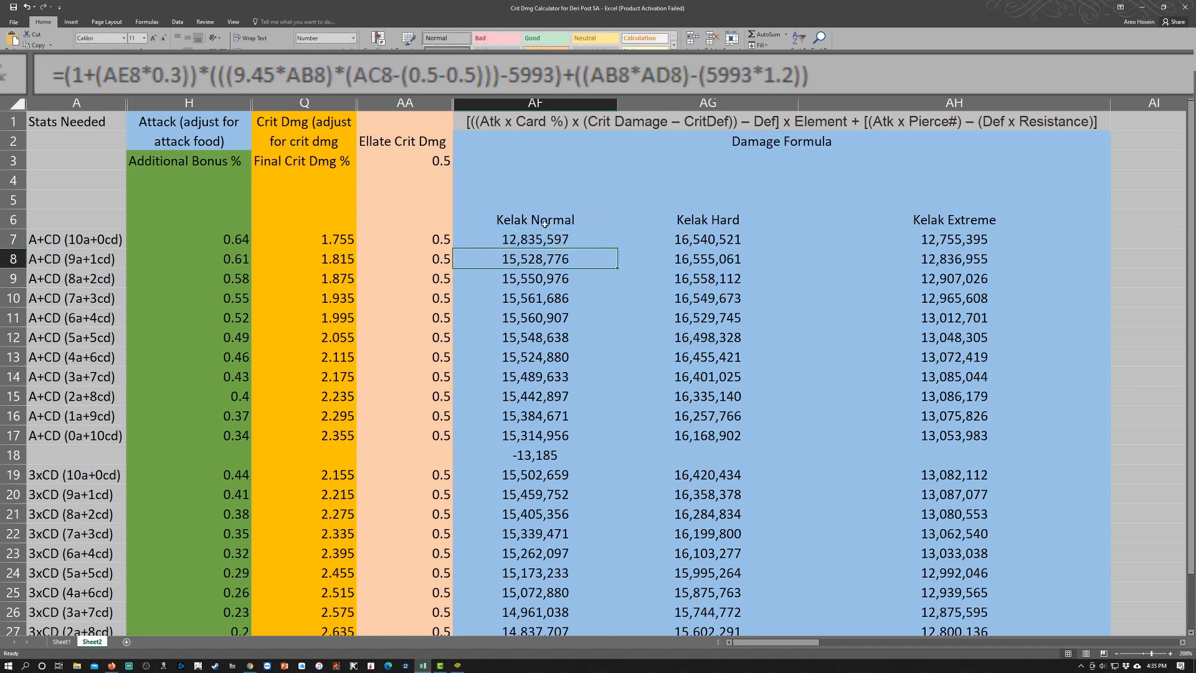
left_click(556, 239)
left_click_drag(617, 248, 601, 615)
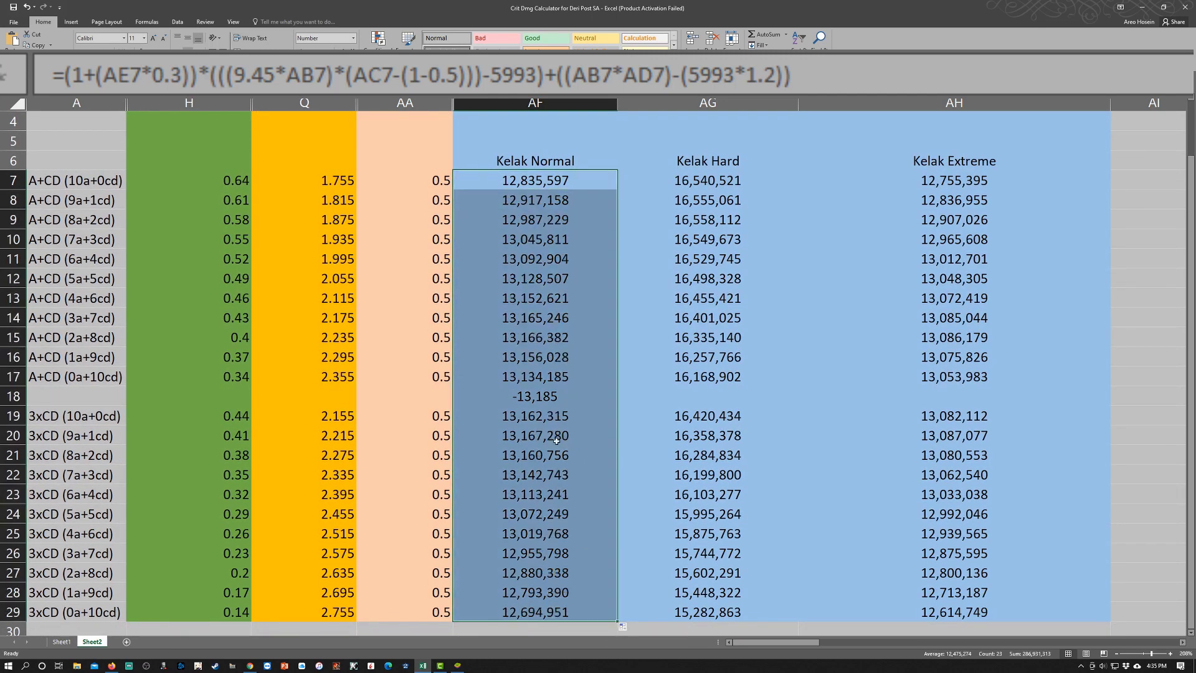
scroll(556, 441, "up", 1)
left_click(540, 455)
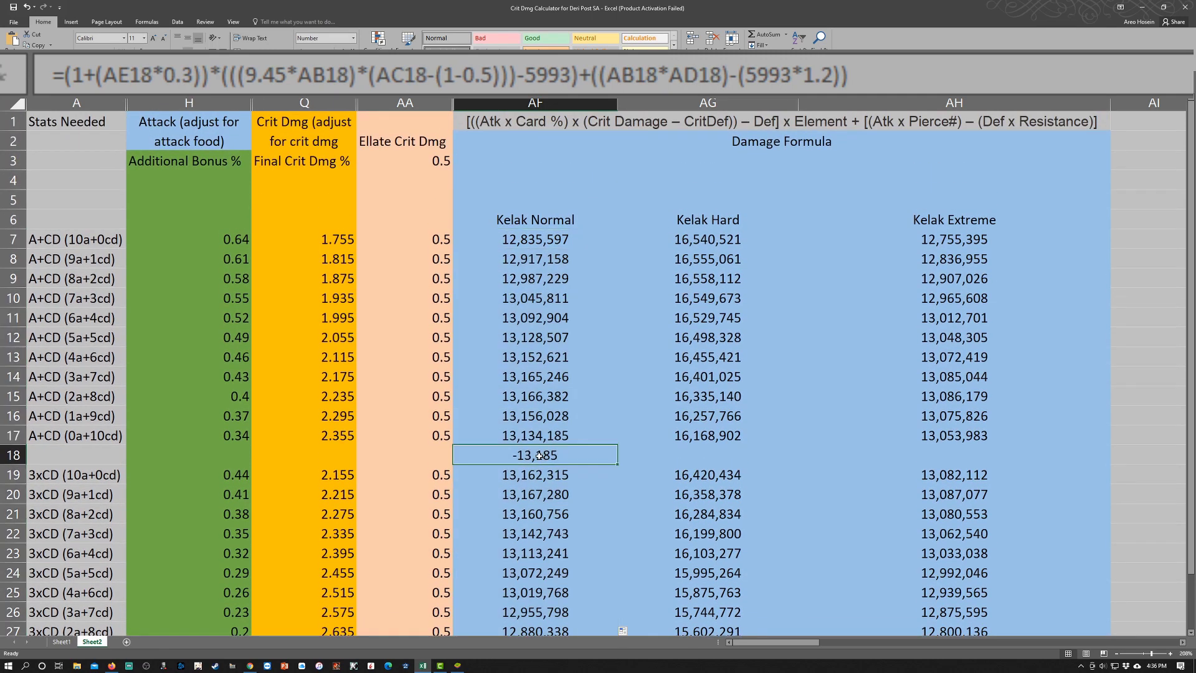
key("Delete")
Step: Compare the Kelak Normal results in rows 9–13 and highlight the 2a+8cd row
left_click(541, 275)
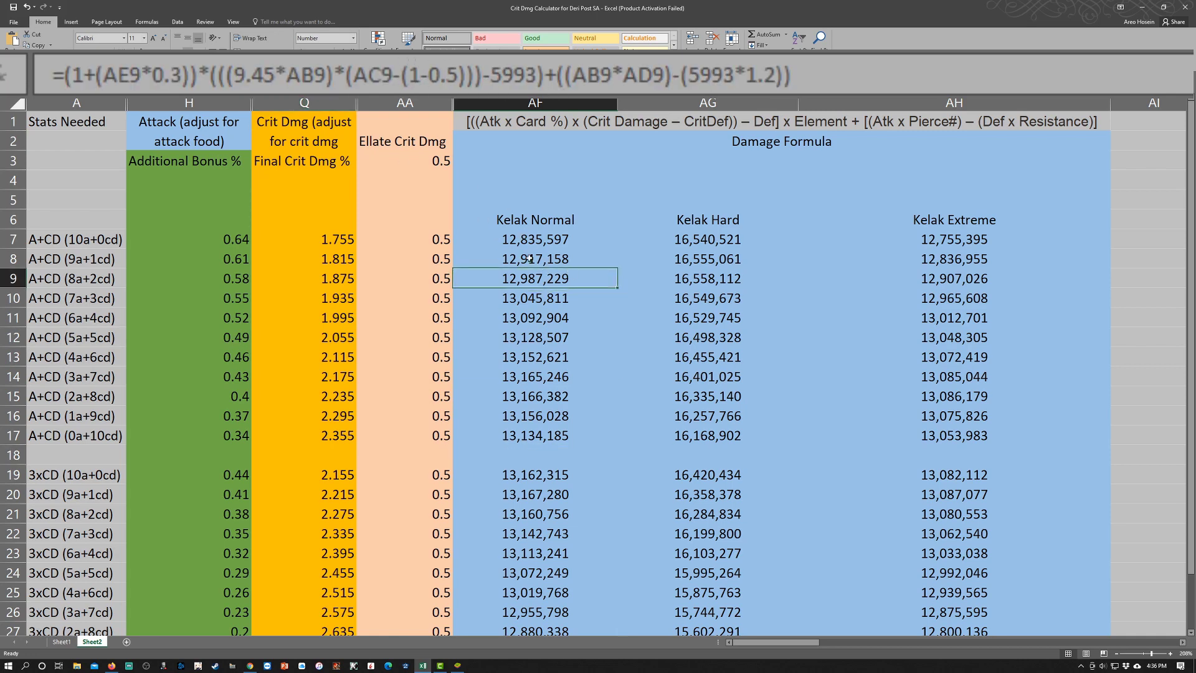
left_click_drag(529, 242, 529, 302)
left_click(550, 337)
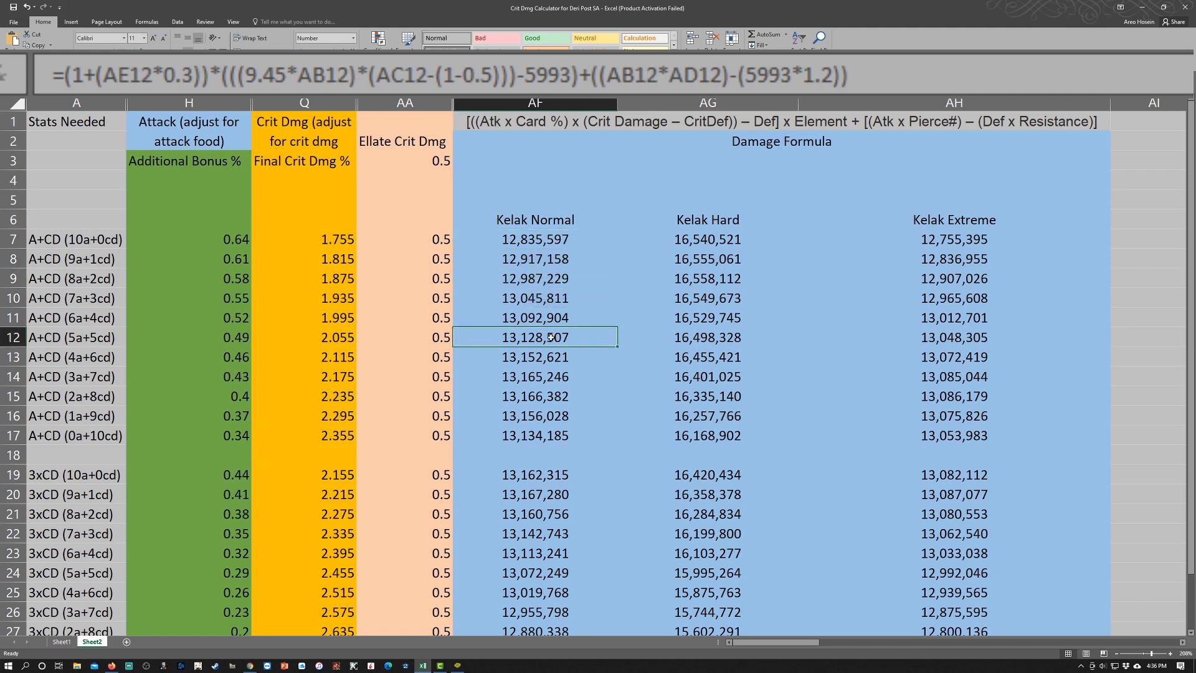
left_click(553, 316)
left_click(556, 356)
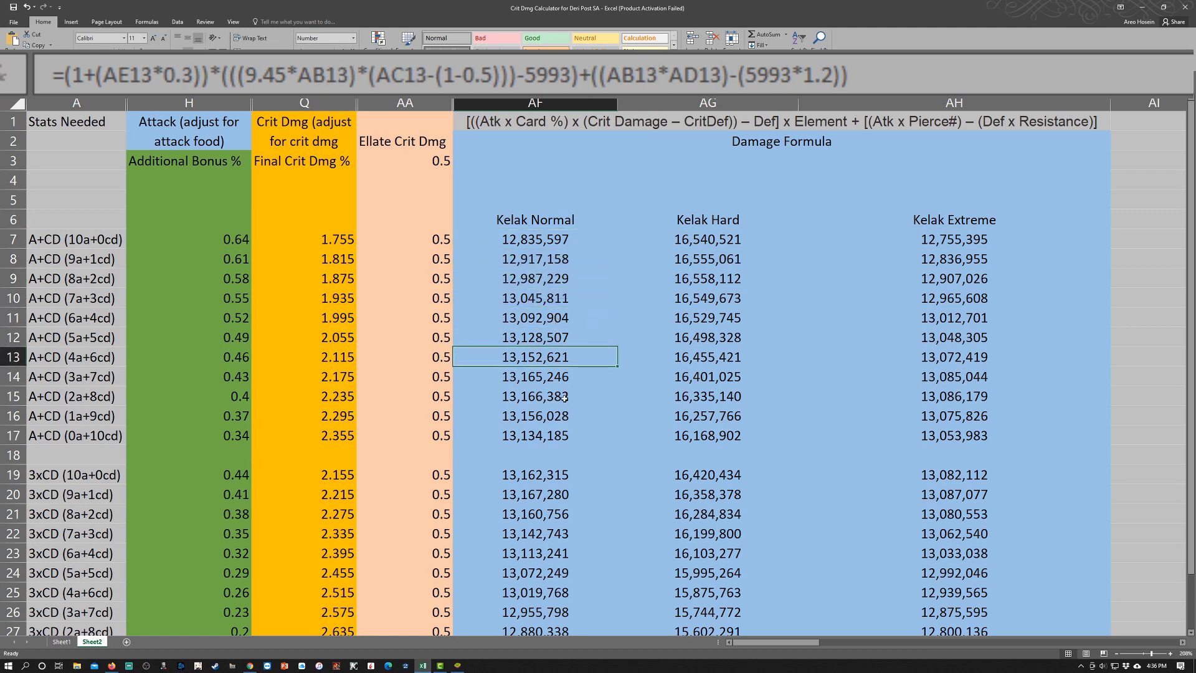
left_click_drag(564, 397, 89, 402)
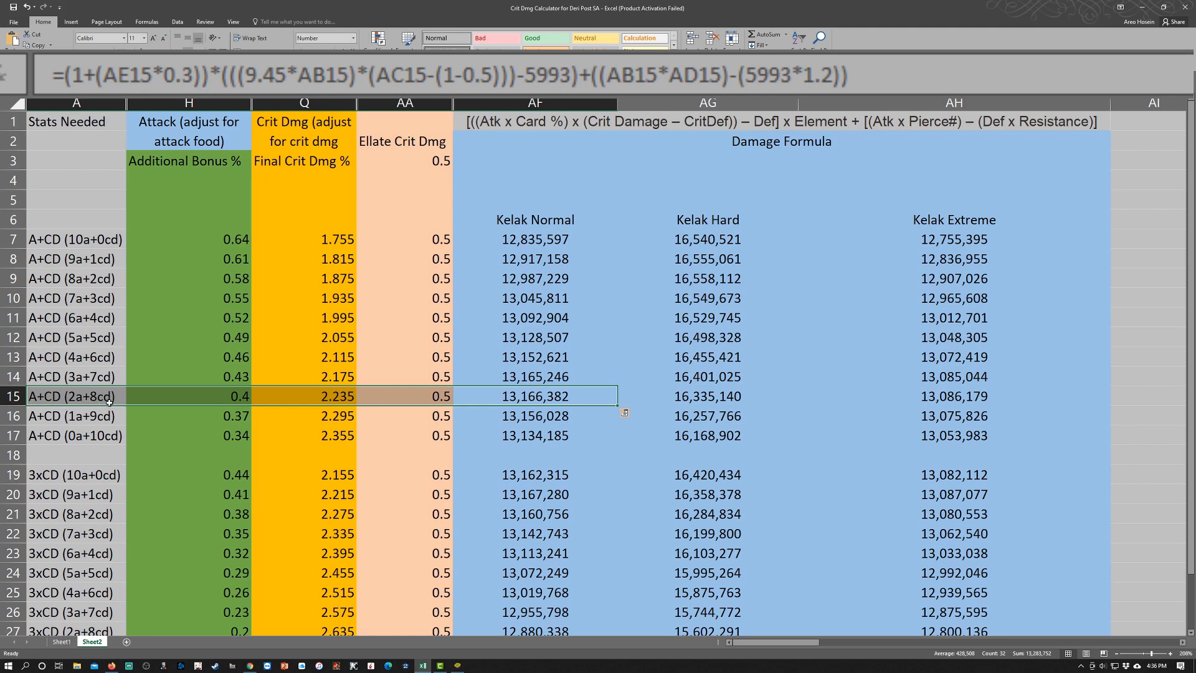
Step: Change AF7's crit-damage term from (1-0.5) to (0.25-0.5)
left_click(507, 238)
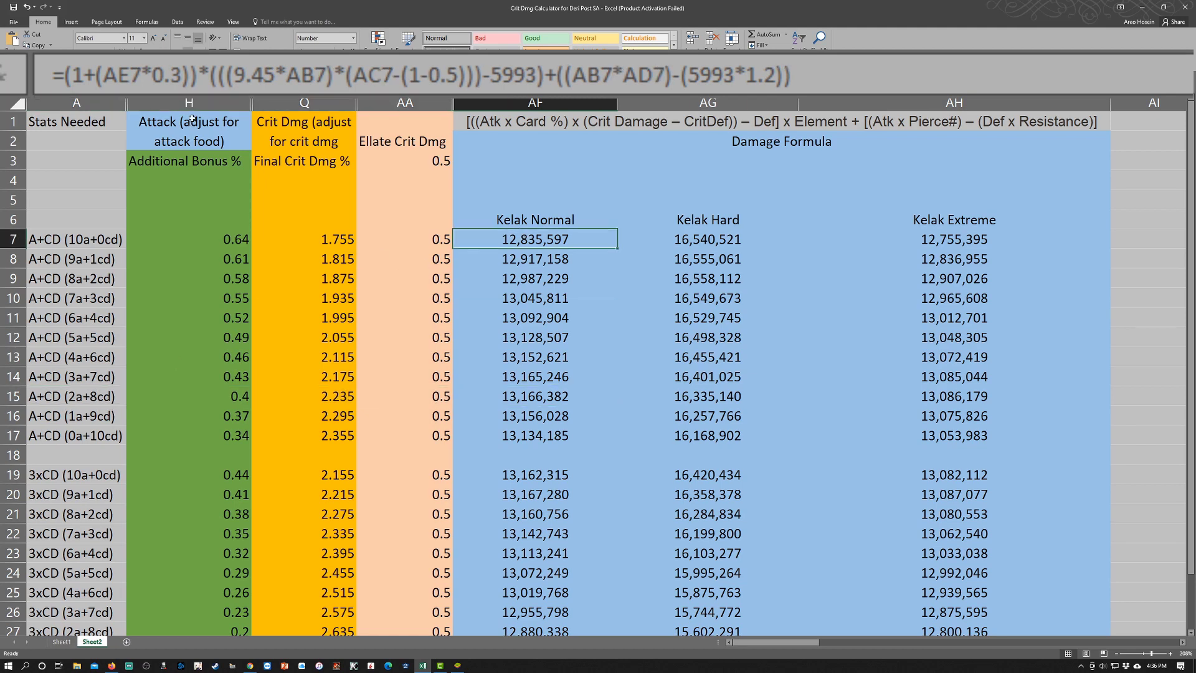
left_click(422, 77)
key("BackSpace")
type(".25")
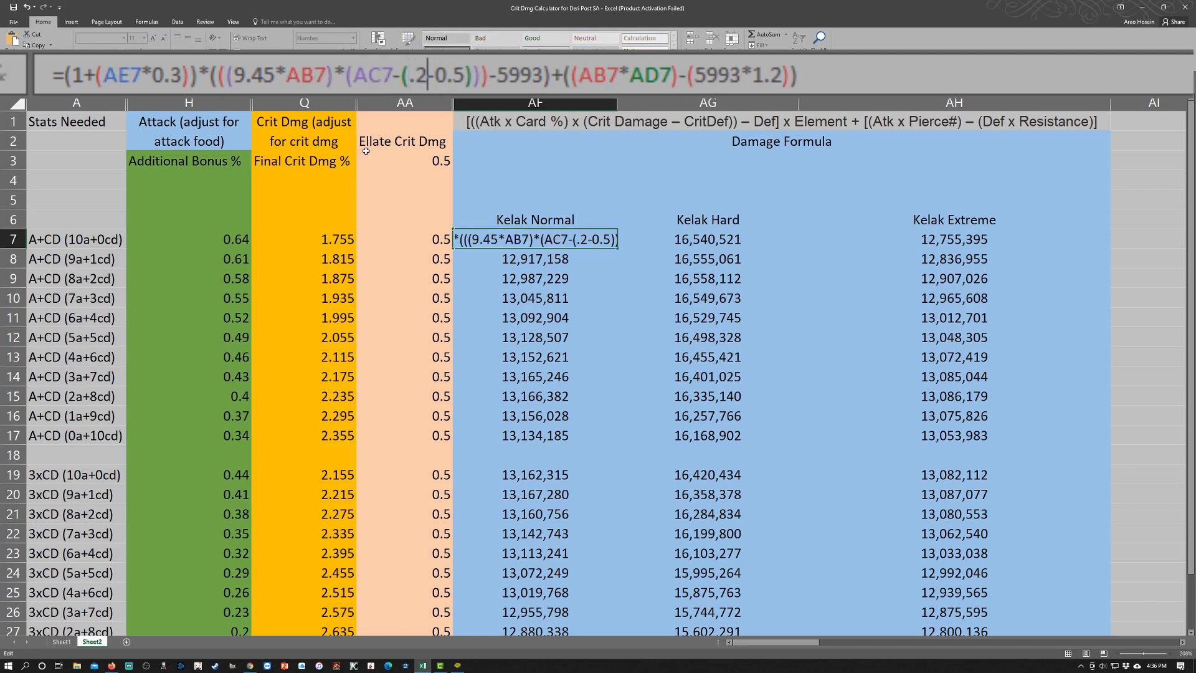
key("Return")
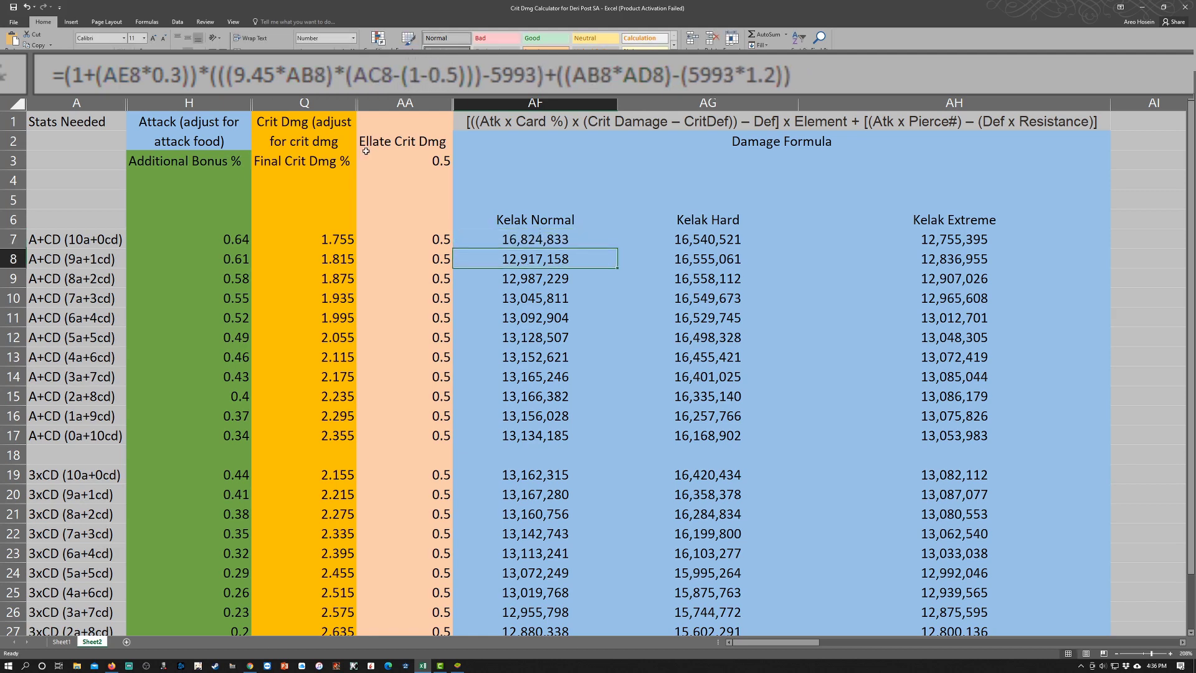
Step: Fill the 0.25 formula from AF7 down to AF17 and check rows 11, 14 and 7
left_click(580, 241)
left_click_drag(618, 250, 618, 445)
left_click(585, 308)
left_click(560, 377)
left_click(564, 260)
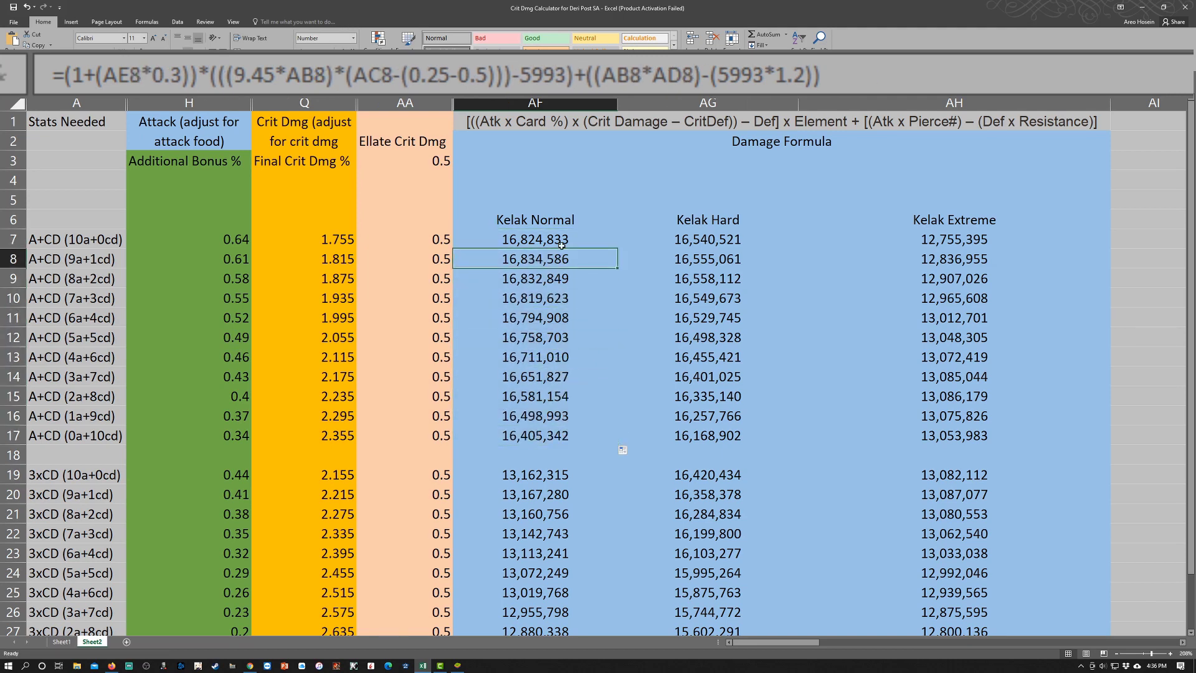
left_click_drag(561, 242, 105, 238)
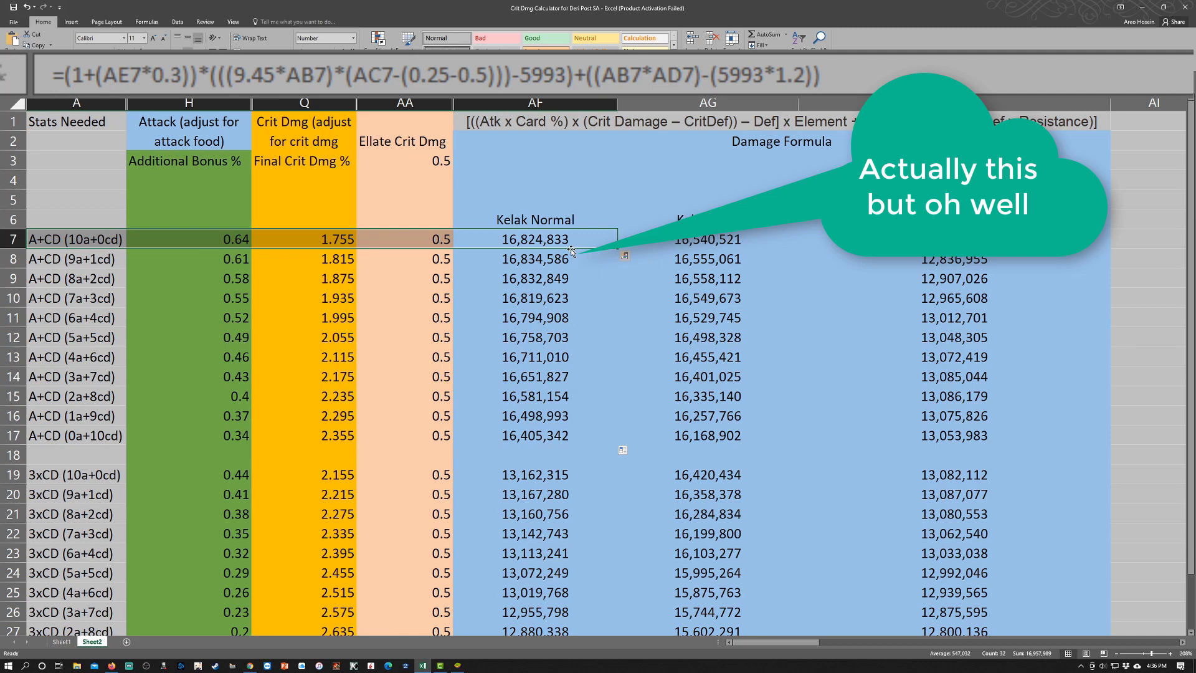
left_click(737, 223)
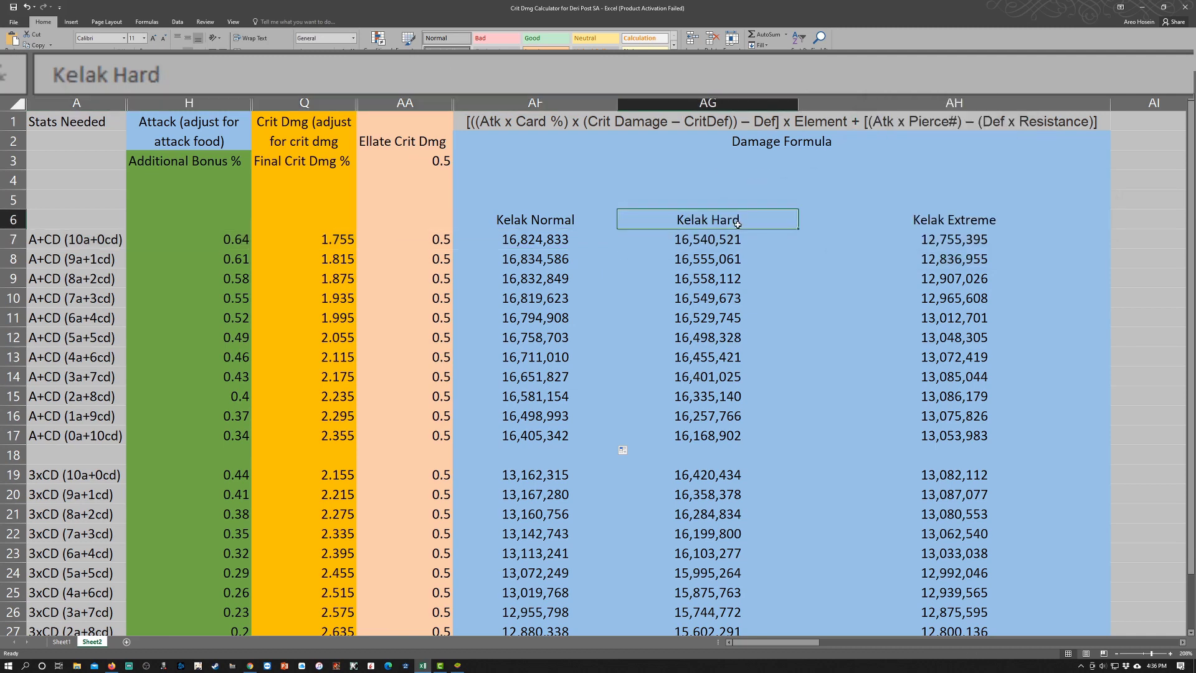
left_click(601, 241)
left_click(532, 278)
left_click(431, 243)
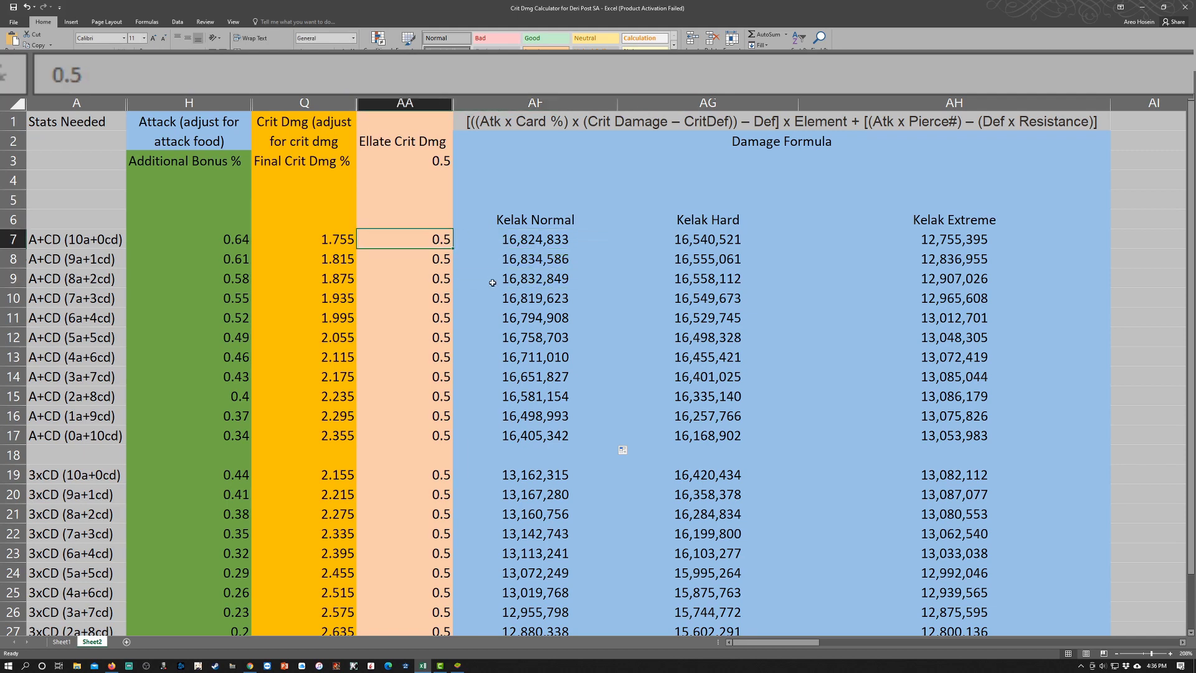
left_click(510, 240)
left_click(507, 278)
left_click(511, 263)
left_click(425, 241)
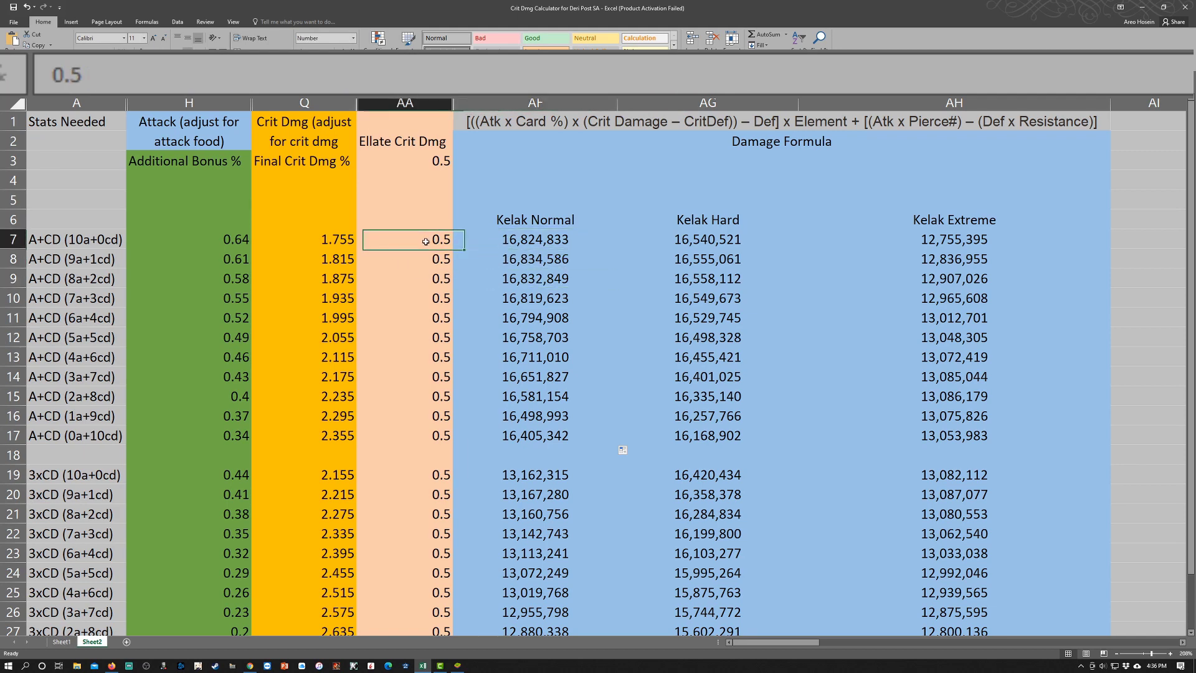
left_click(403, 103)
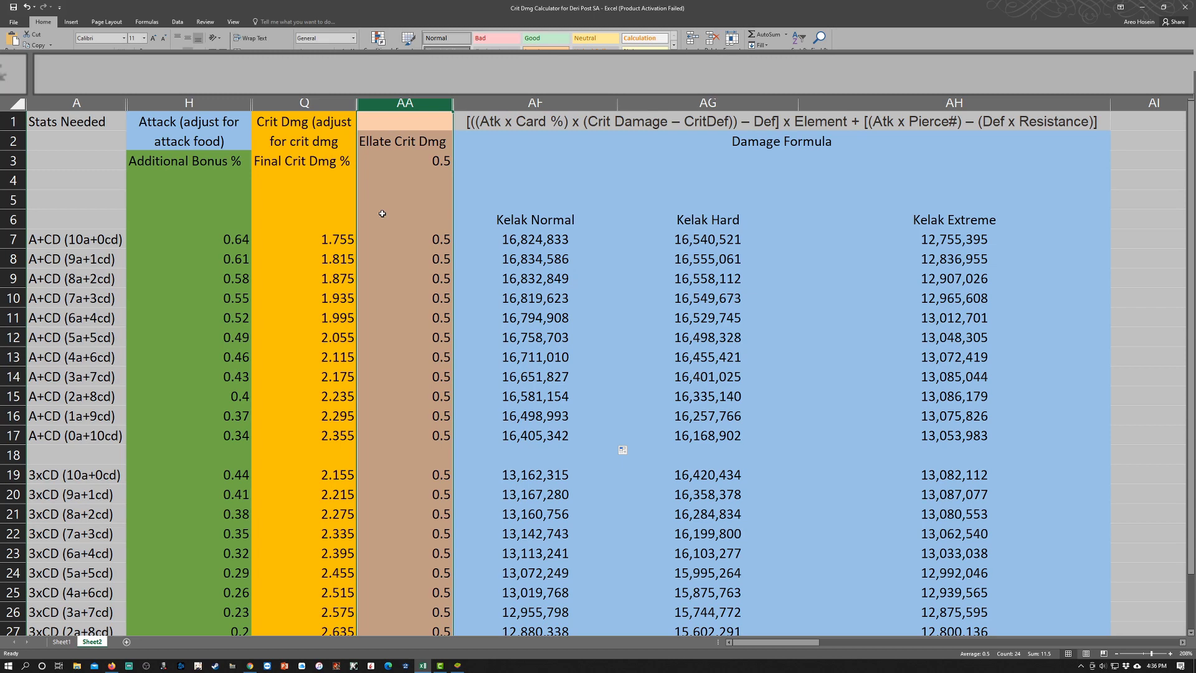
left_click(416, 239)
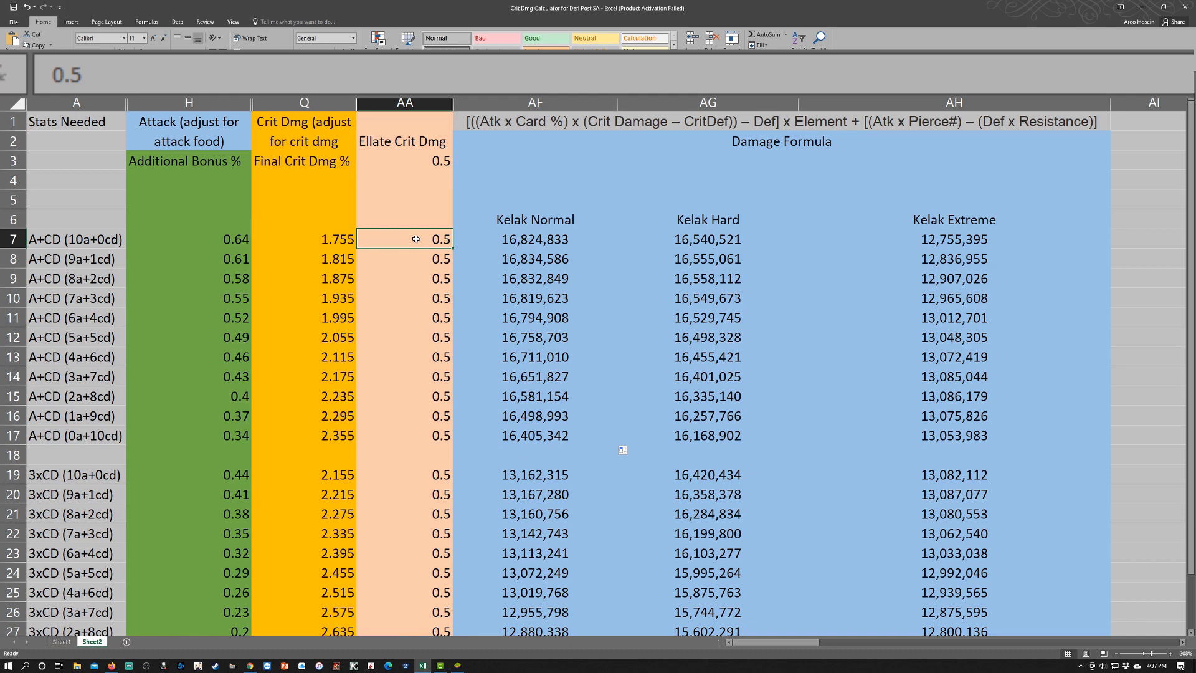
Step: Set AA7's Ellate Crit Dmg to 0.25 and copy it down through row 17
left_click(72, 66)
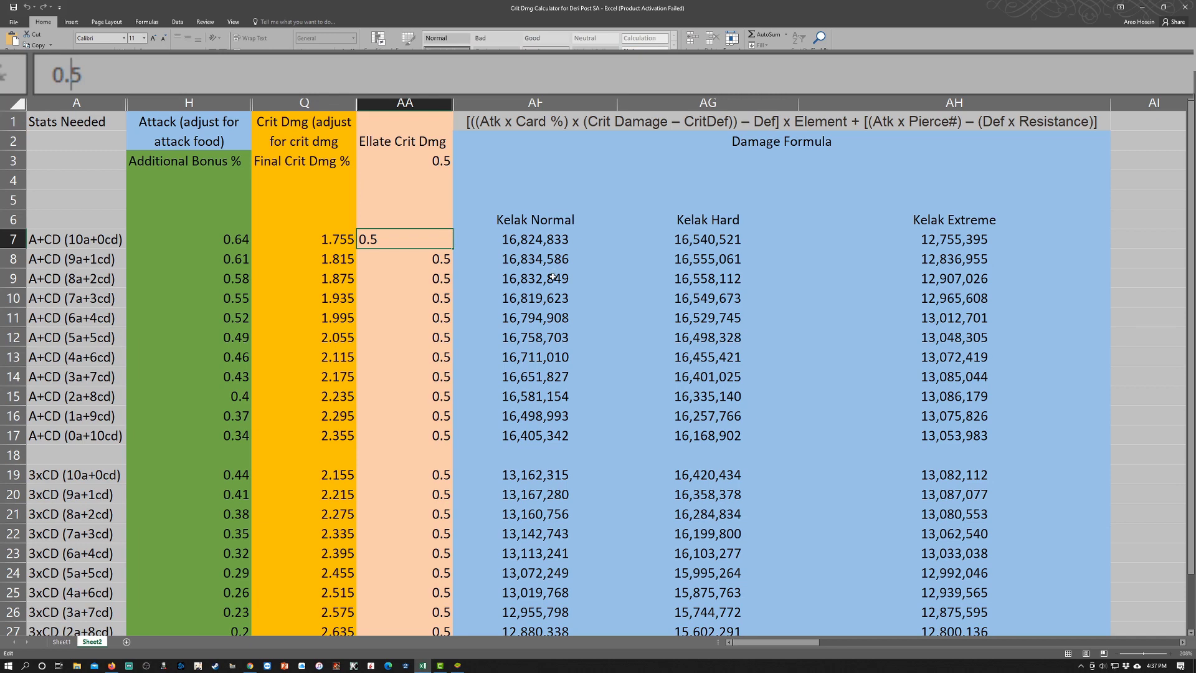
type("2")
key("Return")
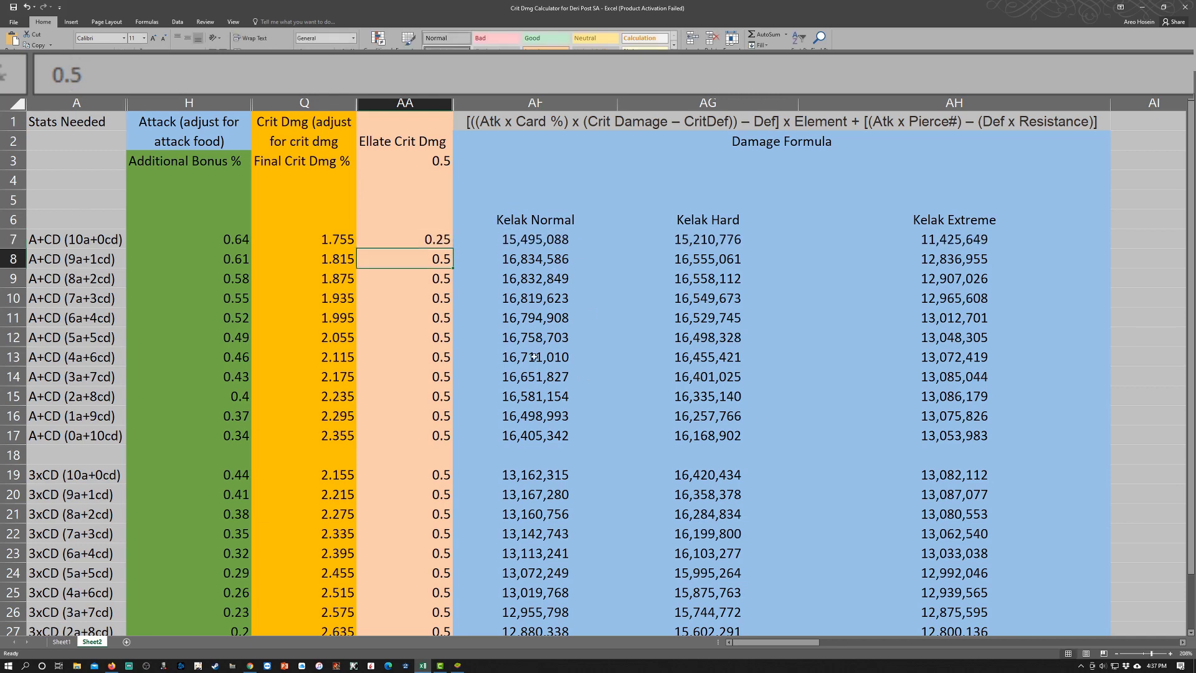
left_click(540, 246)
left_click_drag(617, 248, 560, 242)
left_click(428, 238)
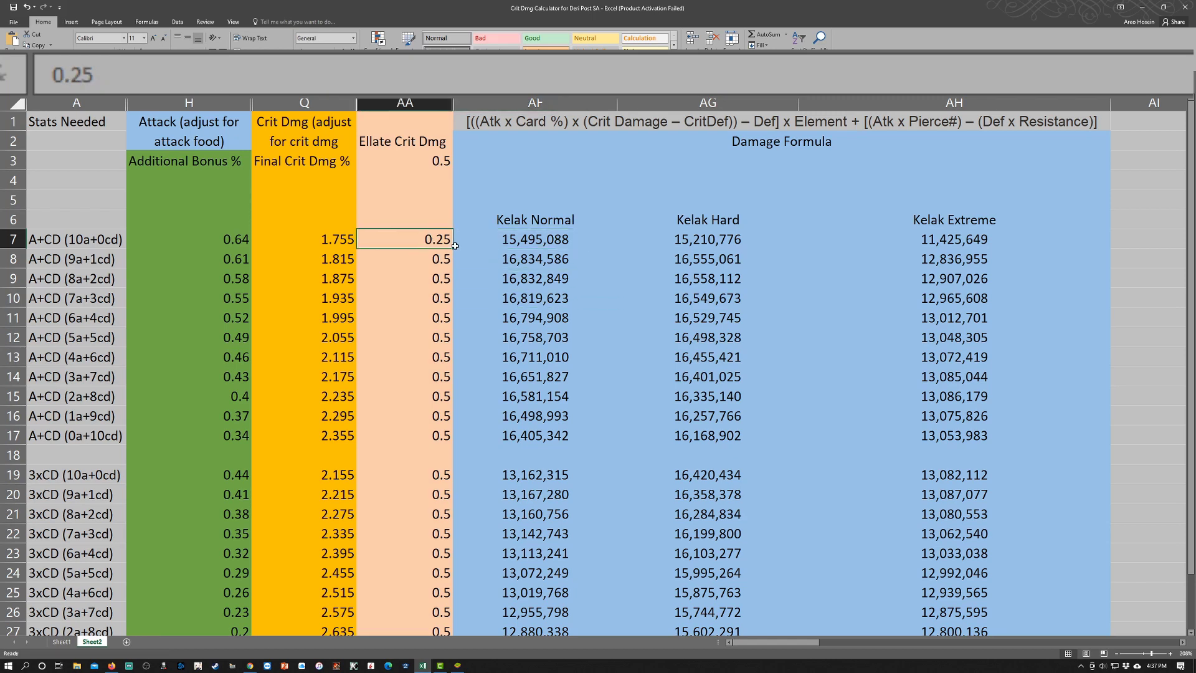
left_click_drag(455, 246, 469, 437)
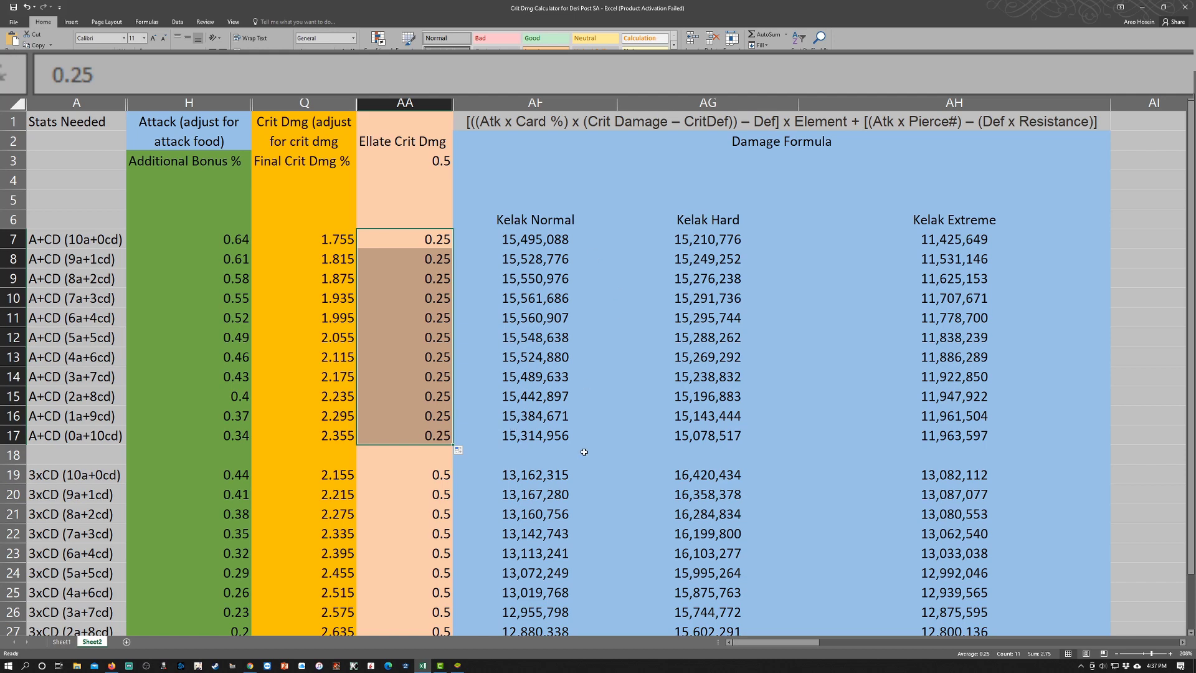
Step: Change AA7 to 0.35 and fill it down to every A+CD row through AA17
left_click(426, 237)
type(".")
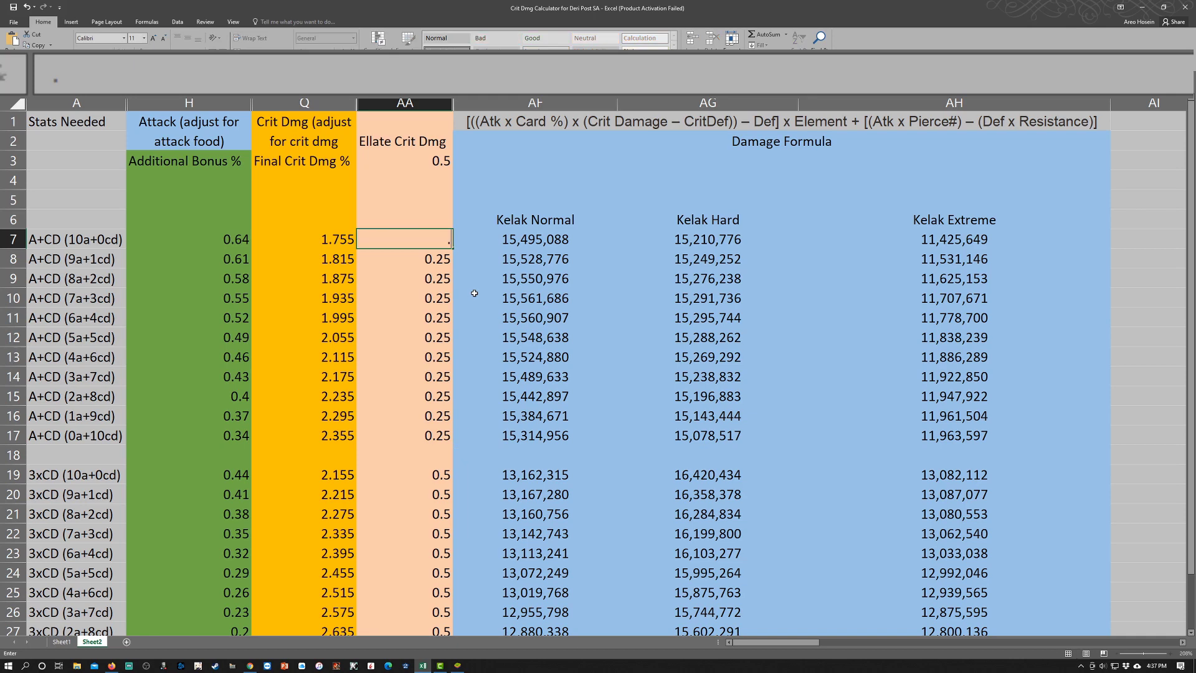
type("35")
key("Return")
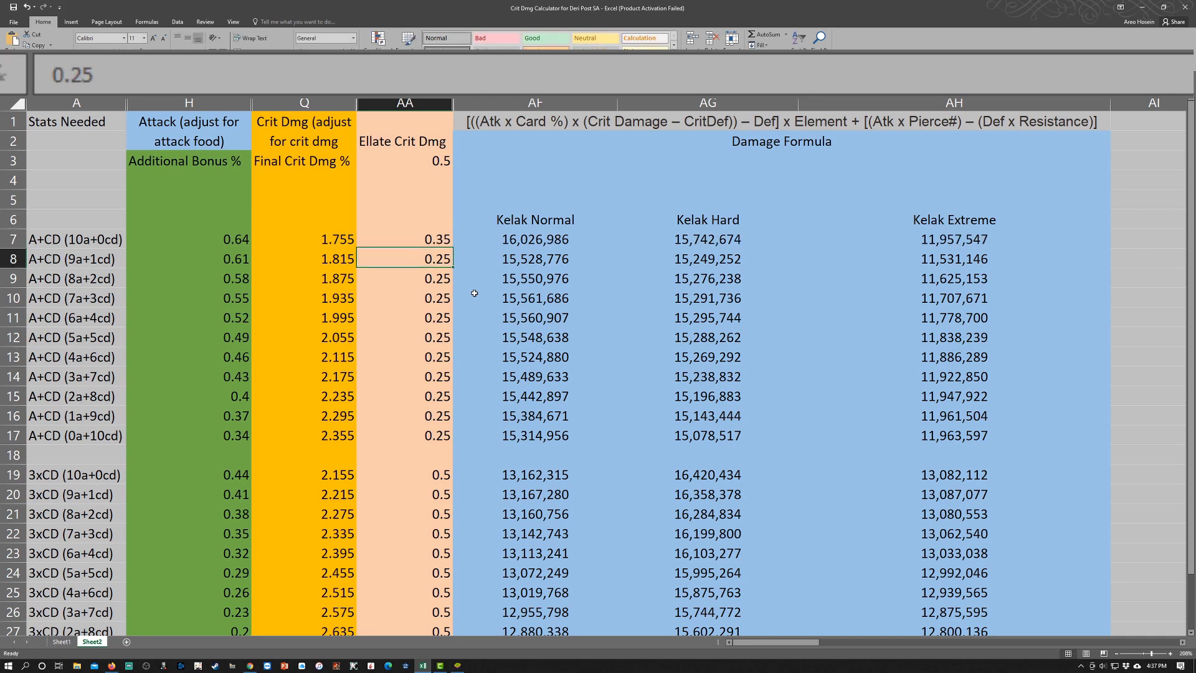
left_click(445, 240)
left_click_drag(452, 250, 457, 439)
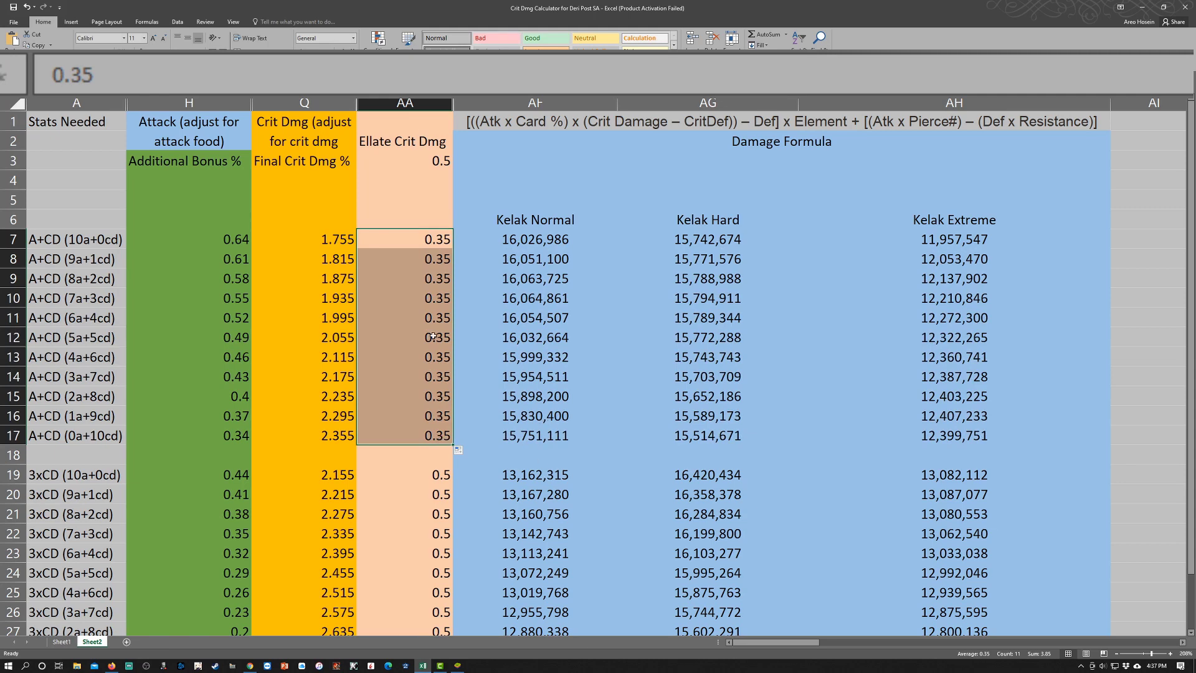
left_click(212, 239)
Step: Delete +0.14 from H7's attack bonus formula and fill it down through H17, giving 0.5 to 0.2
left_click_drag(372, 62, 252, 73)
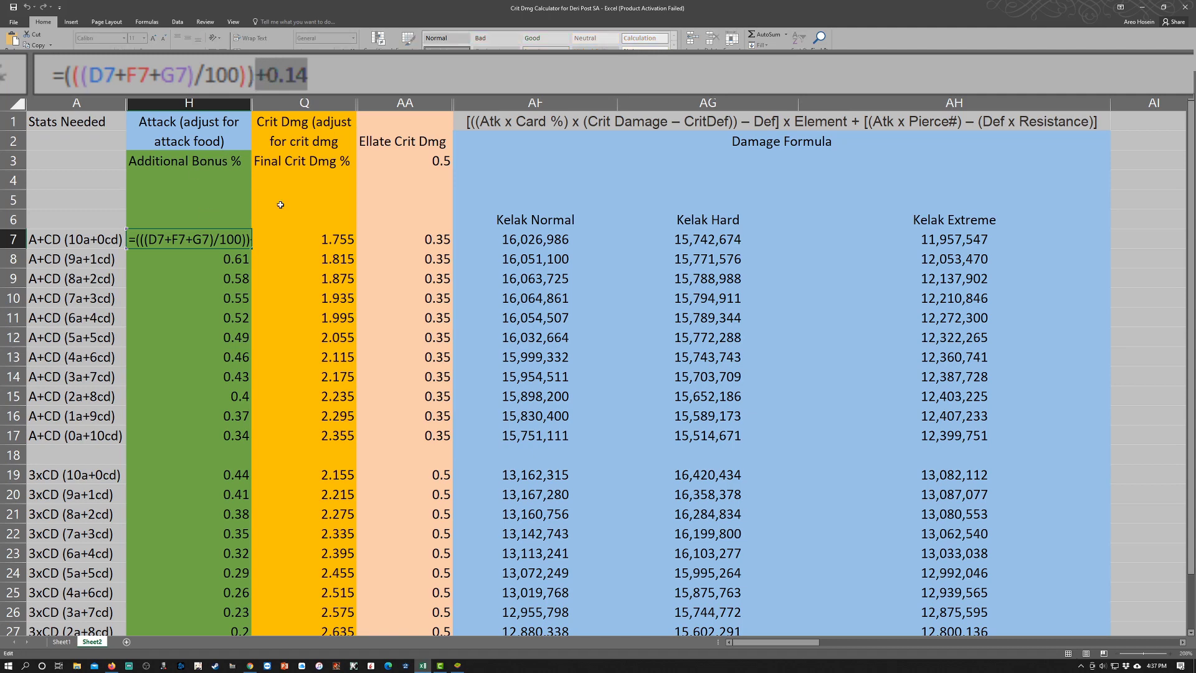
key("BackSpace")
key("Return")
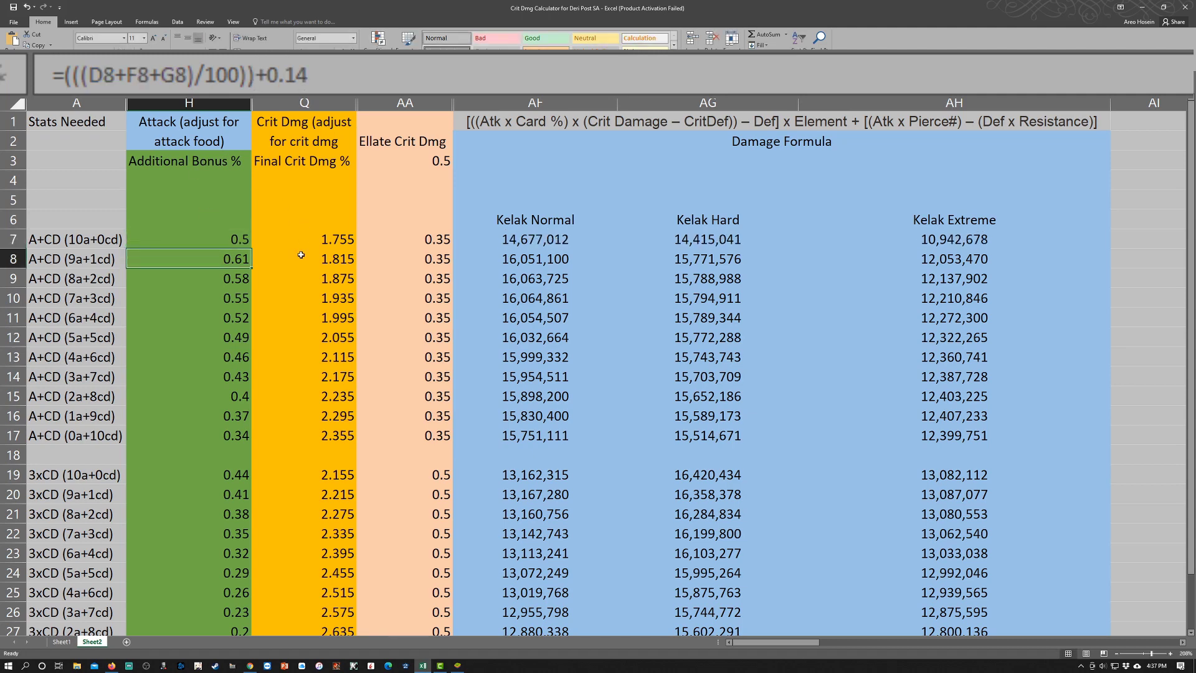
key("Up")
left_click_drag(251, 249, 249, 441)
left_click(235, 436)
left_click(249, 421)
left_click(225, 360)
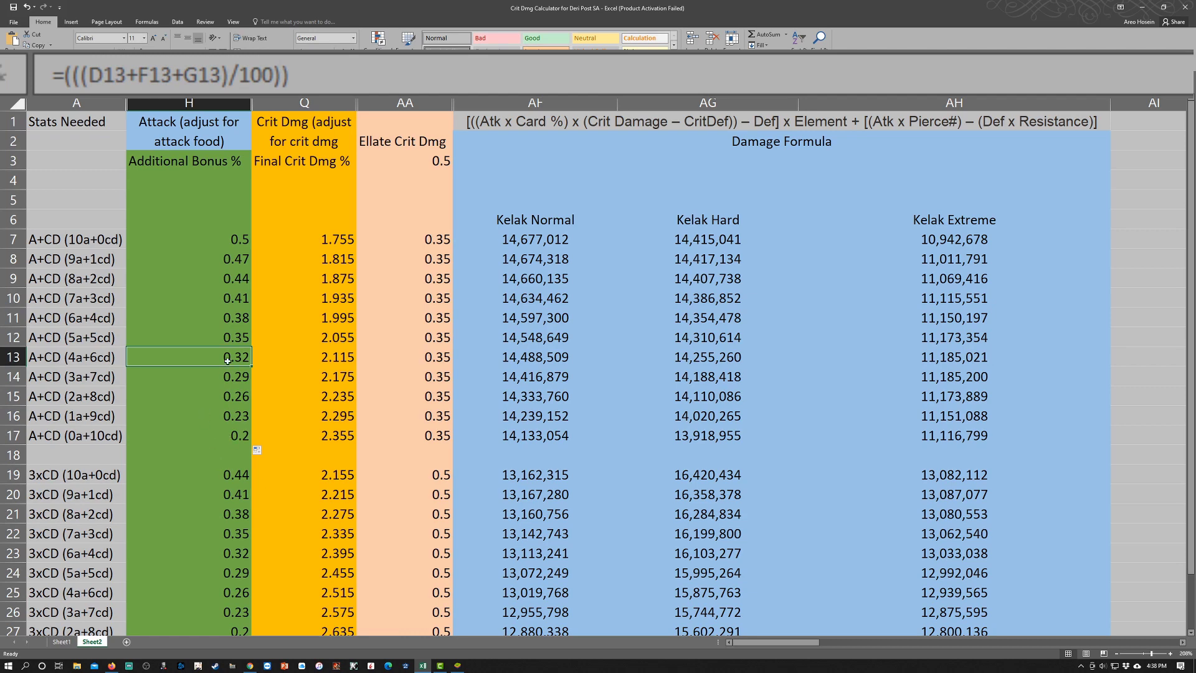
left_click_drag(206, 239, 205, 435)
left_click(206, 455)
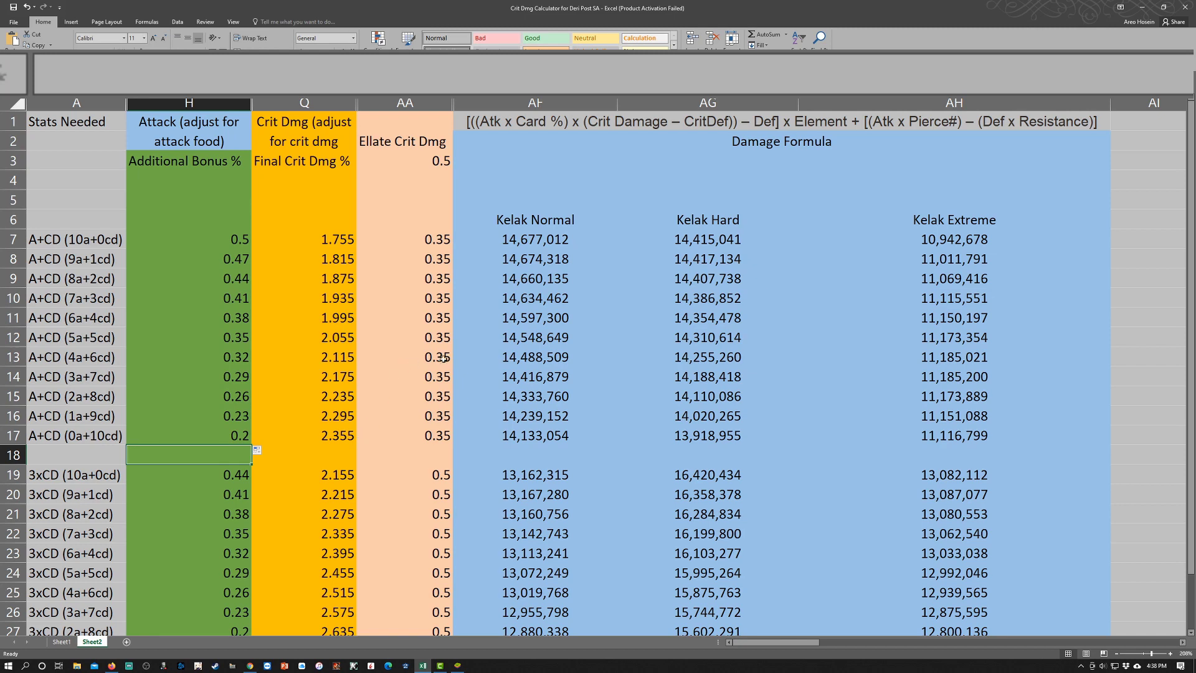
left_click(613, 303)
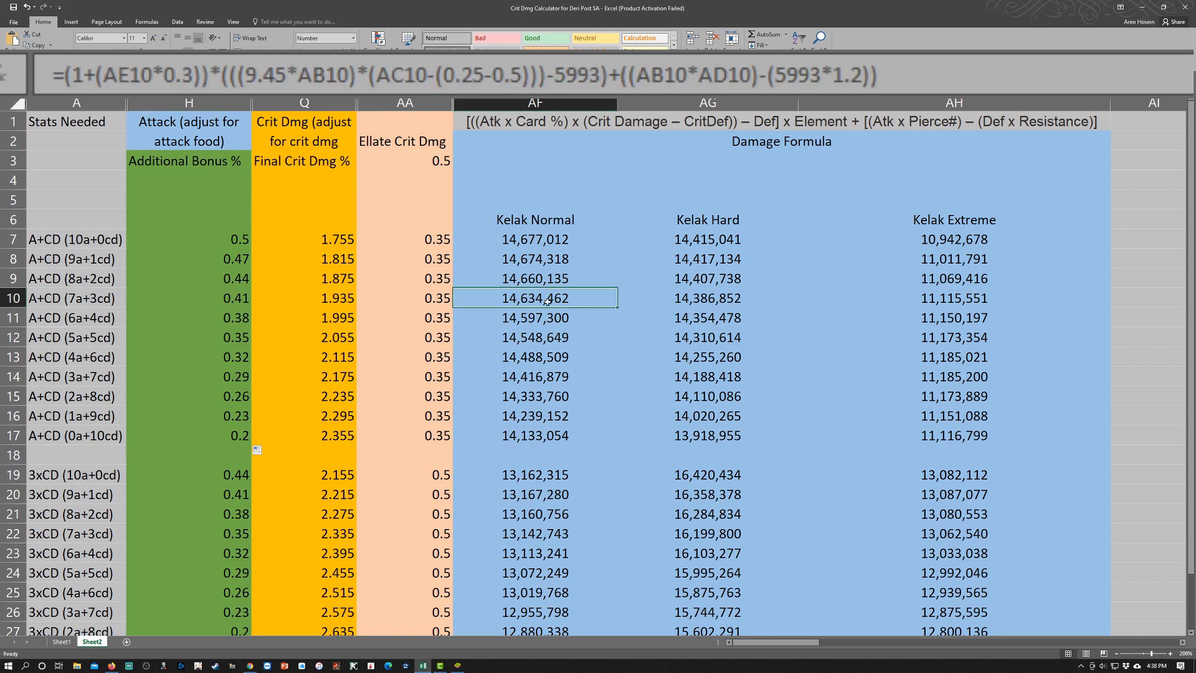
left_click(533, 491)
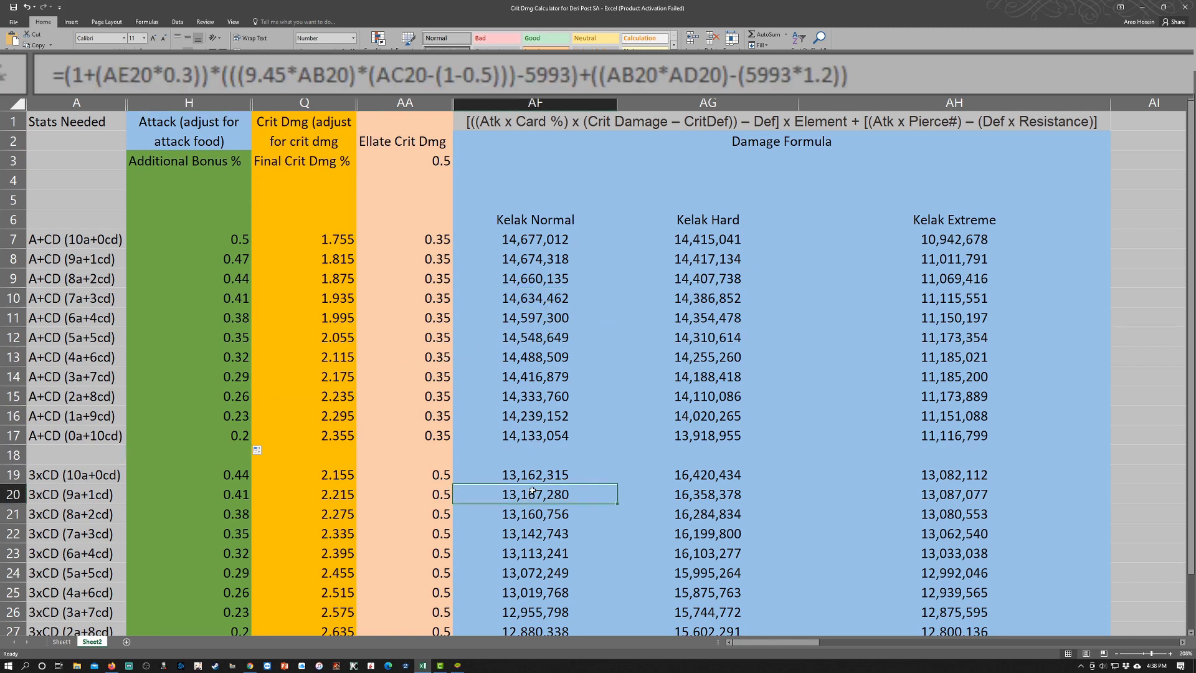
left_click_drag(554, 455, 45, 456)
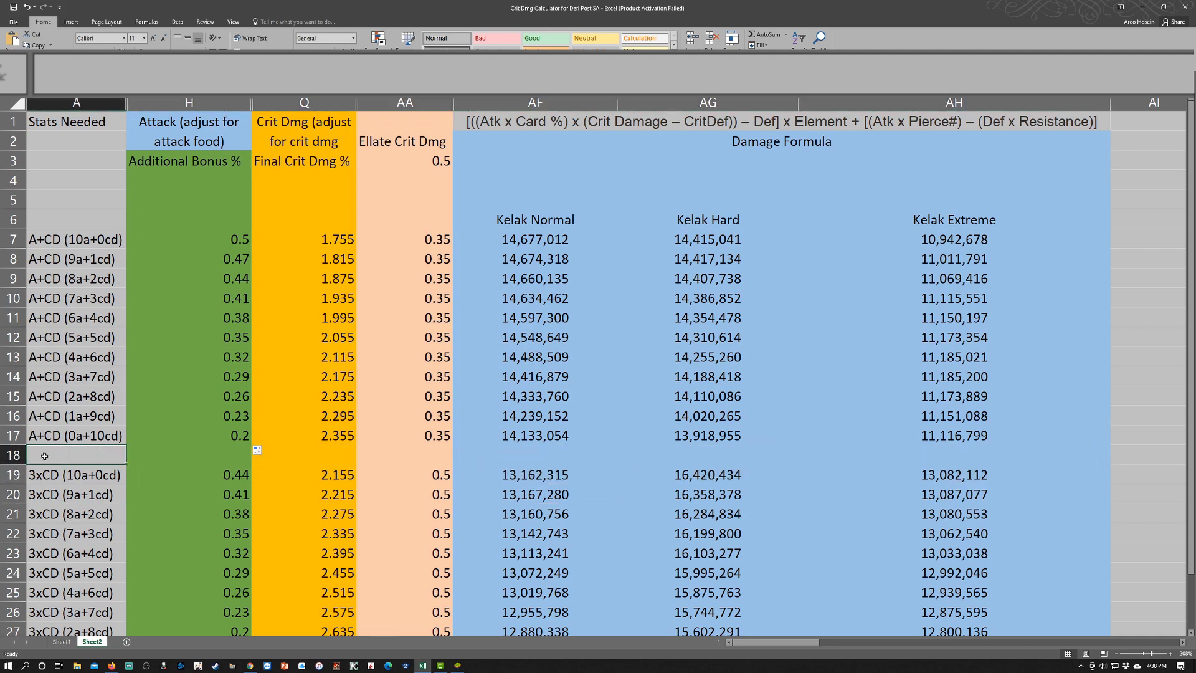
left_click(17, 455)
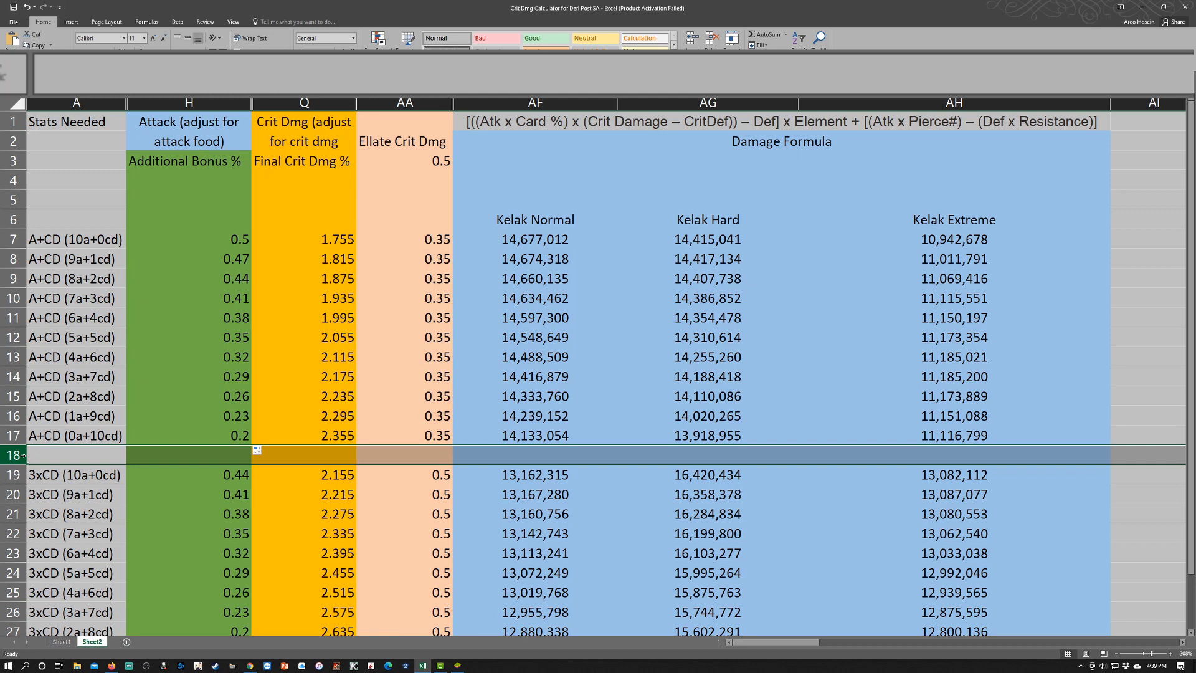
left_click(212, 239)
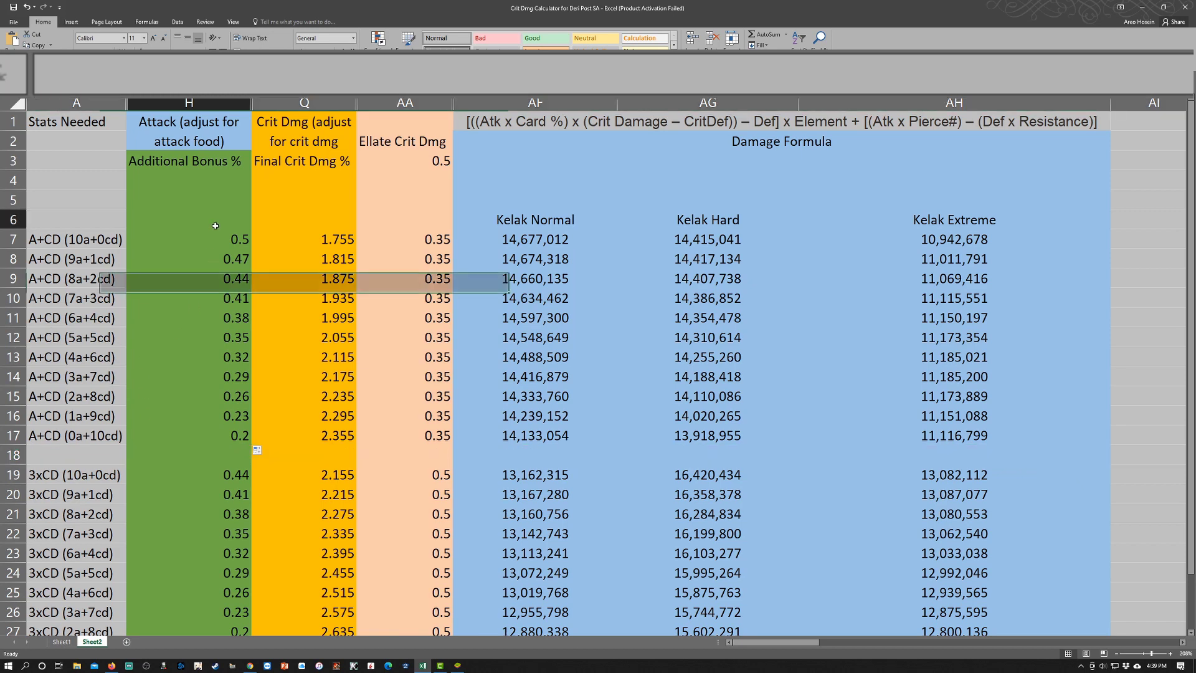
left_click(305, 76)
type("+.14")
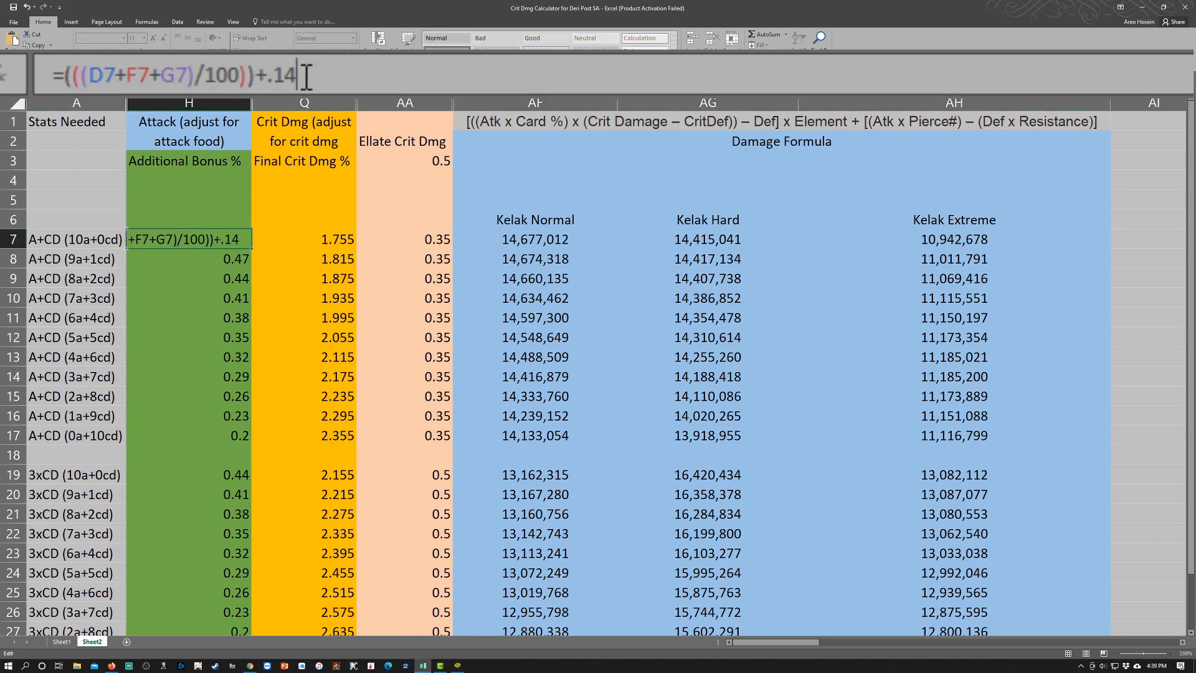
key("Return")
left_click(209, 241)
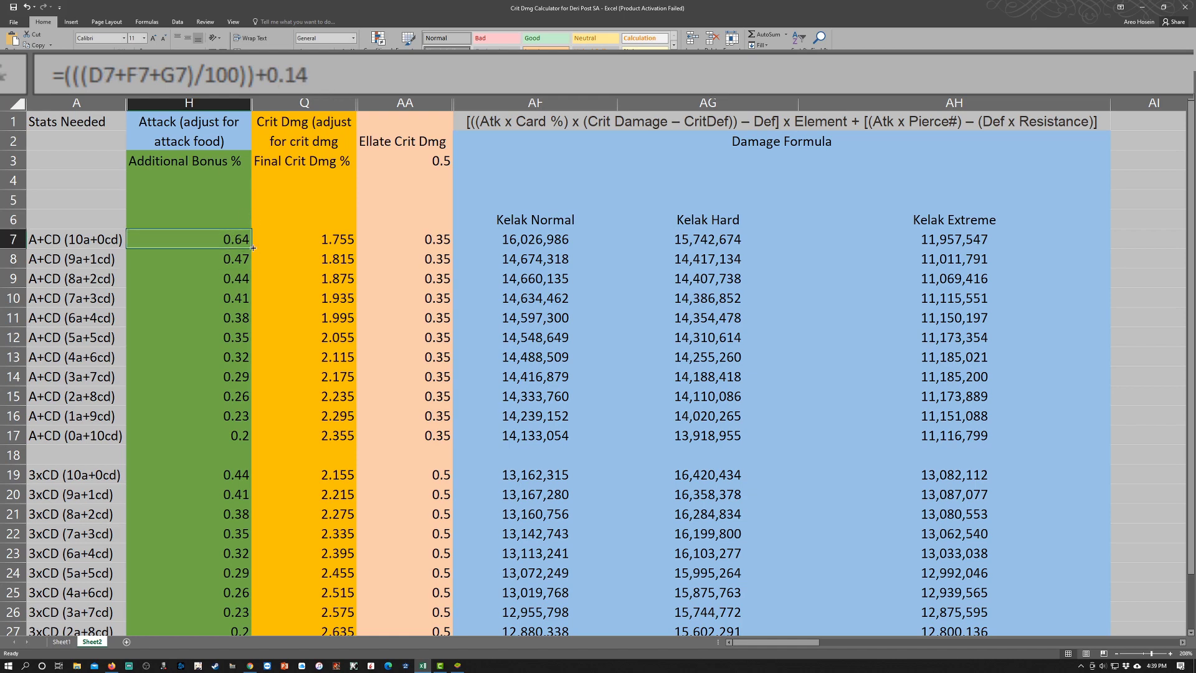
left_click_drag(253, 248, 253, 406)
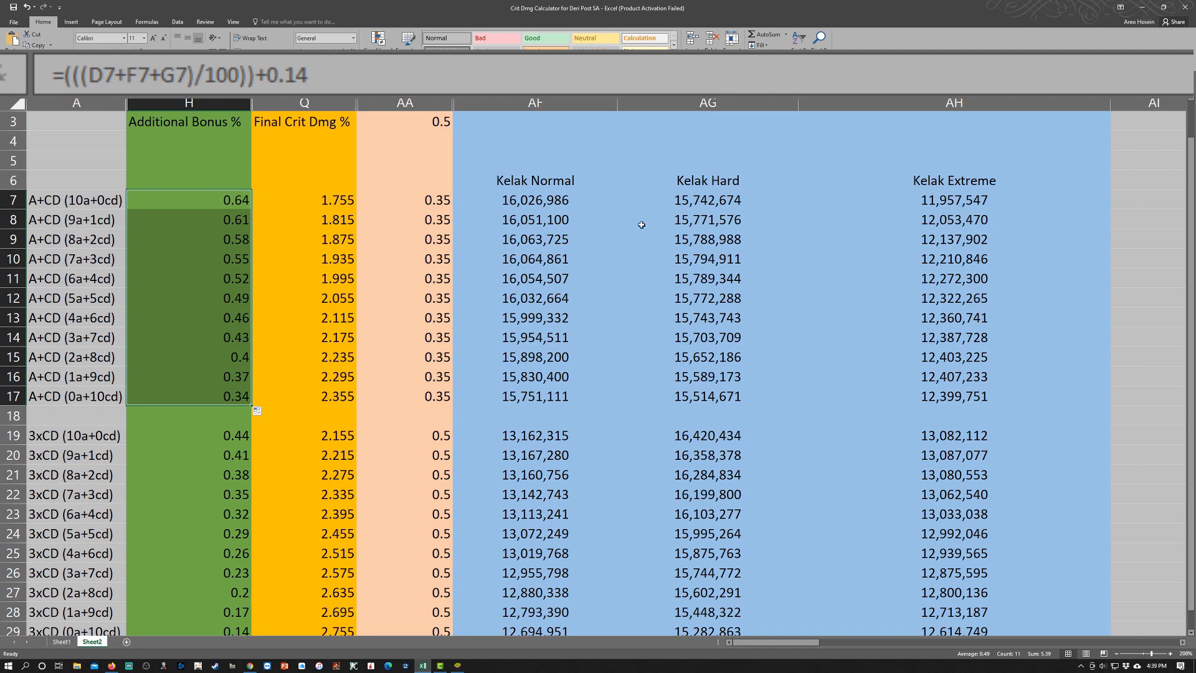
scroll(642, 224, "up", 1)
left_click(304, 239)
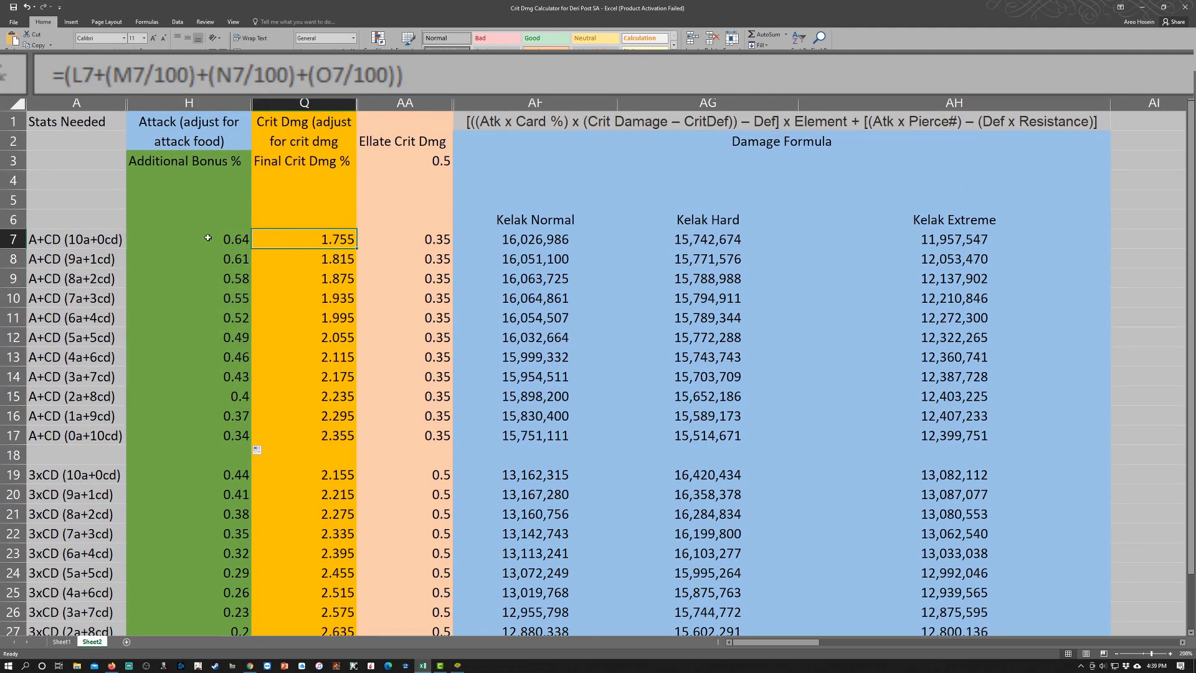
Step: Undo the last edit, then append +.24 to Q7's Final Crit Dmg formula and fill it down to Q17
key("ctrl+z")
key("ctrl+z")
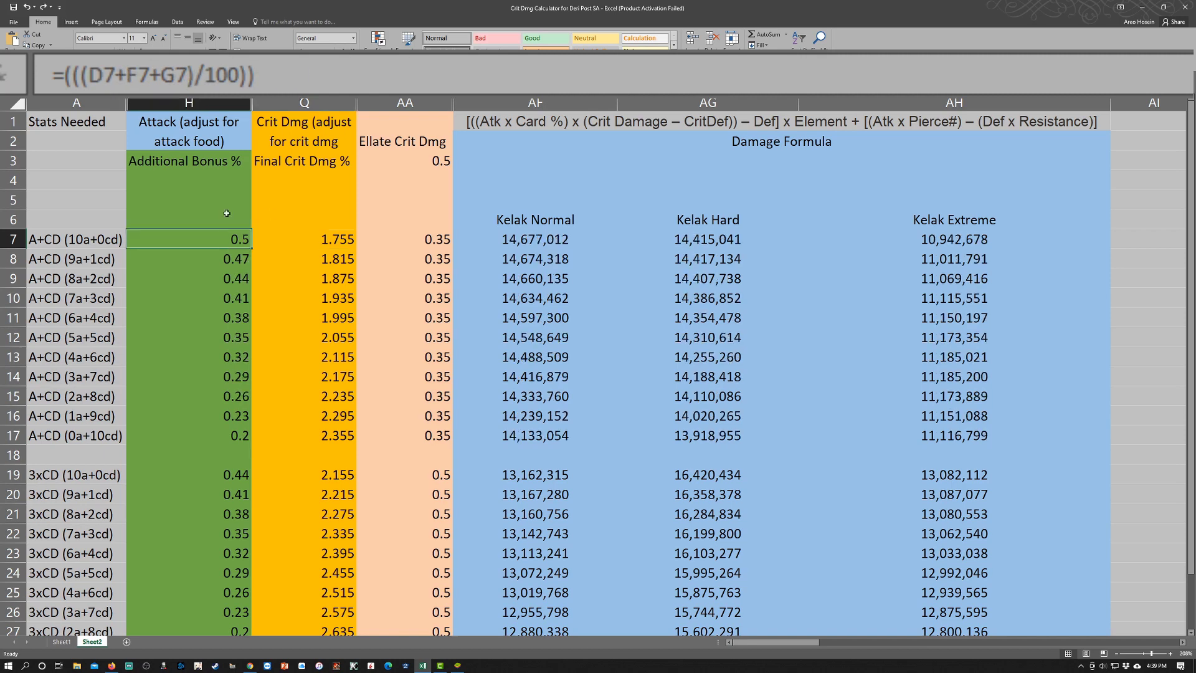
left_click(313, 250)
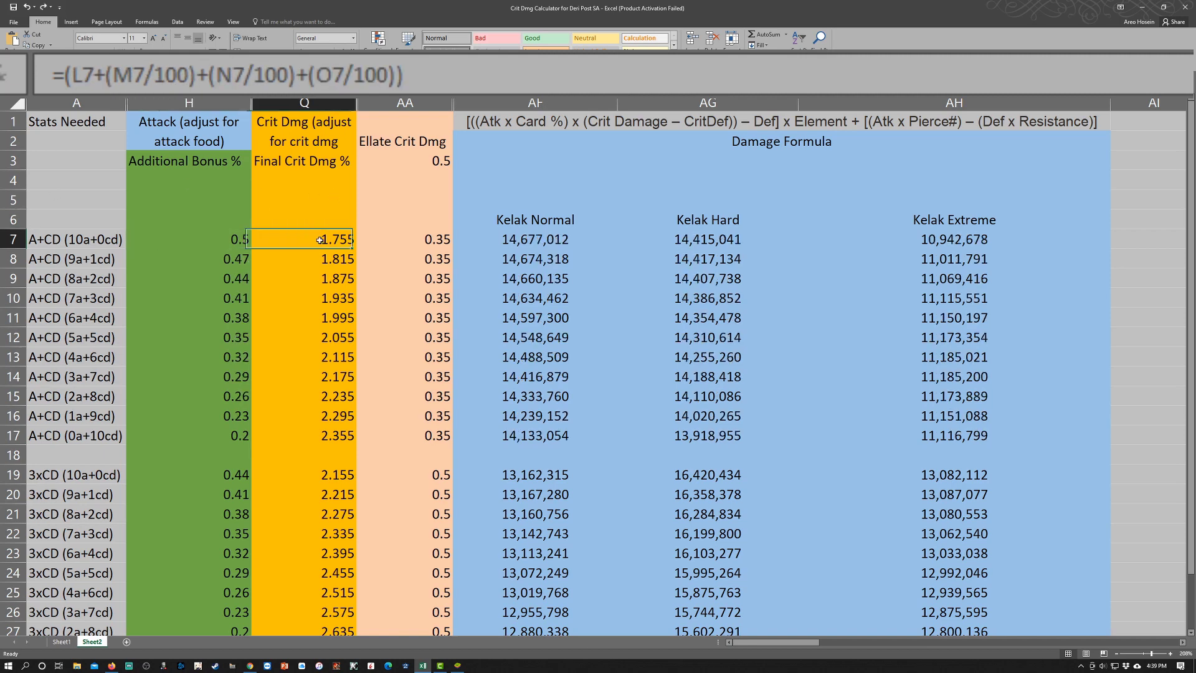
left_click(425, 85)
type("+.24")
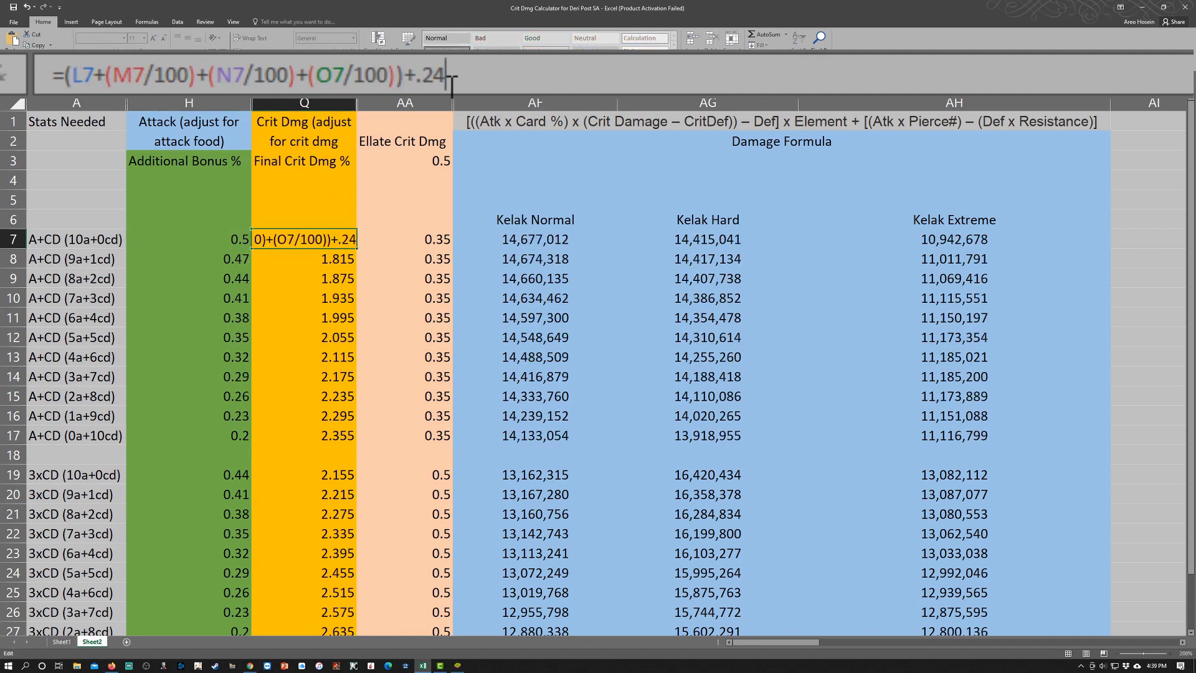
key("Return")
left_click(323, 244)
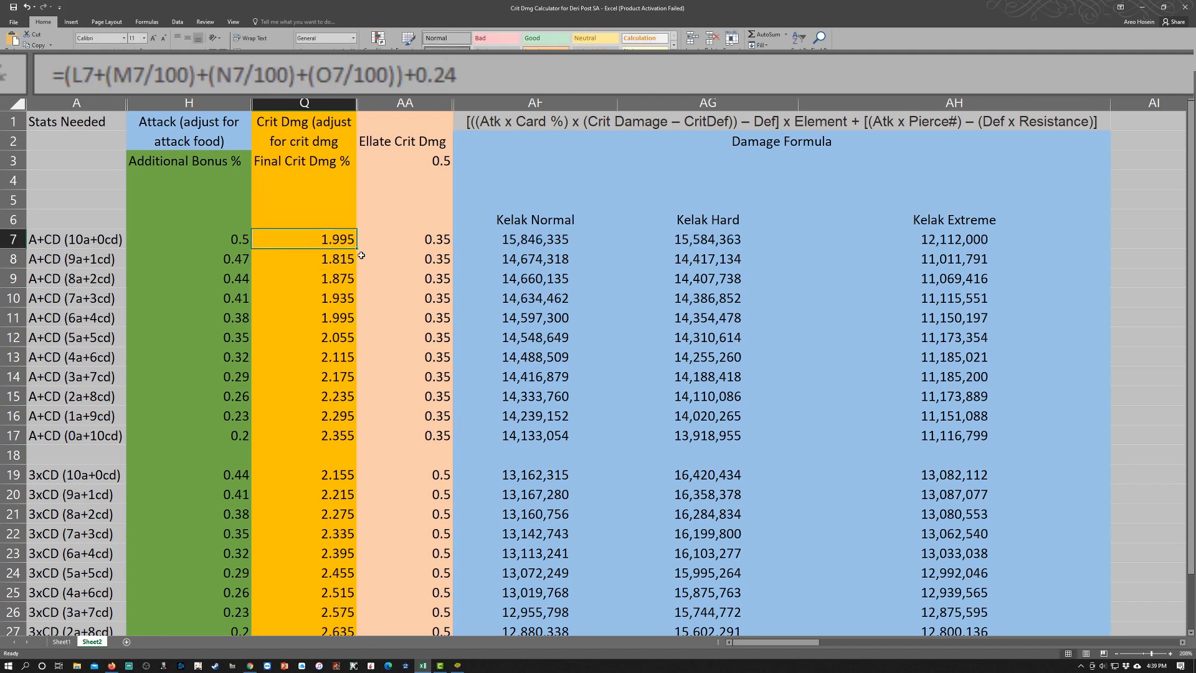
left_click_drag(357, 248, 360, 441)
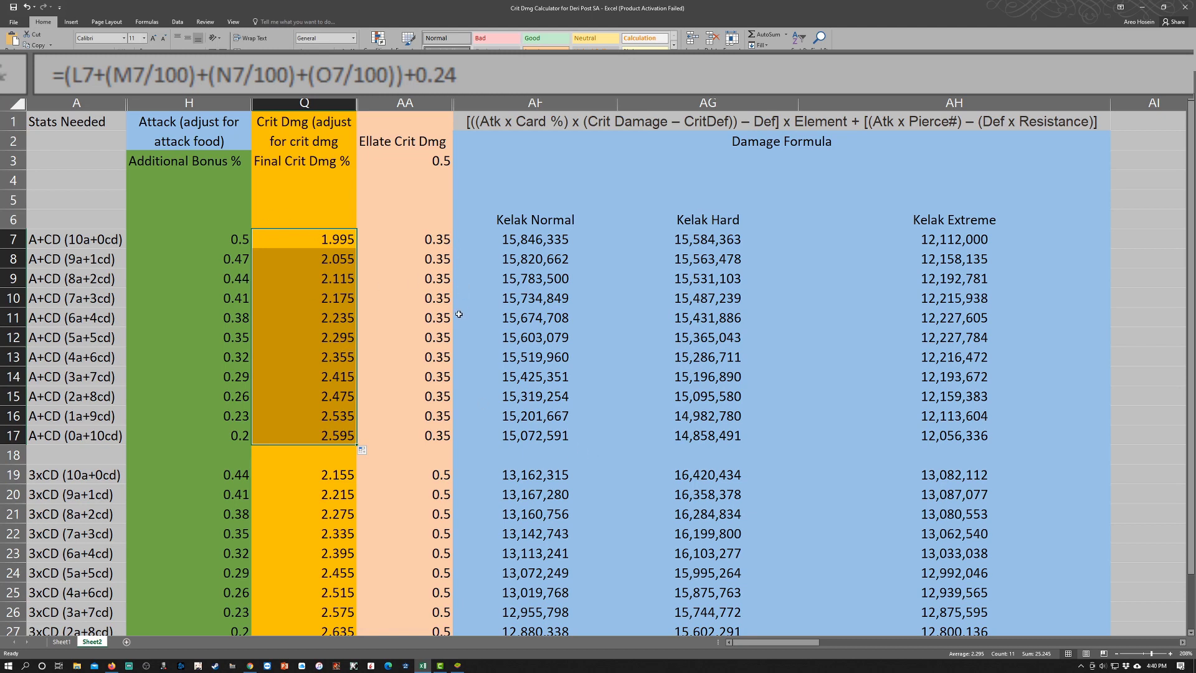
Step: Undo twice to drop the +.24 crit food and restore H7's +0.14 attack food (0.64)
key("ctrl+z")
key("ctrl+z")
key("ctrl+z")
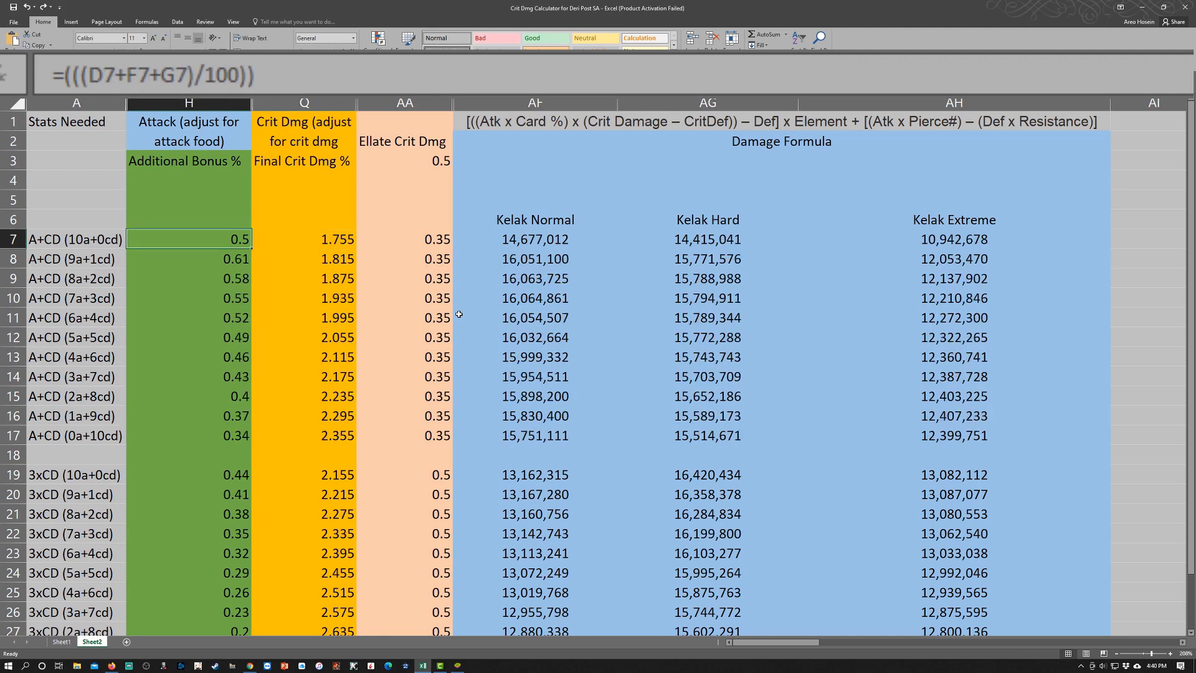
key("ctrl+z")
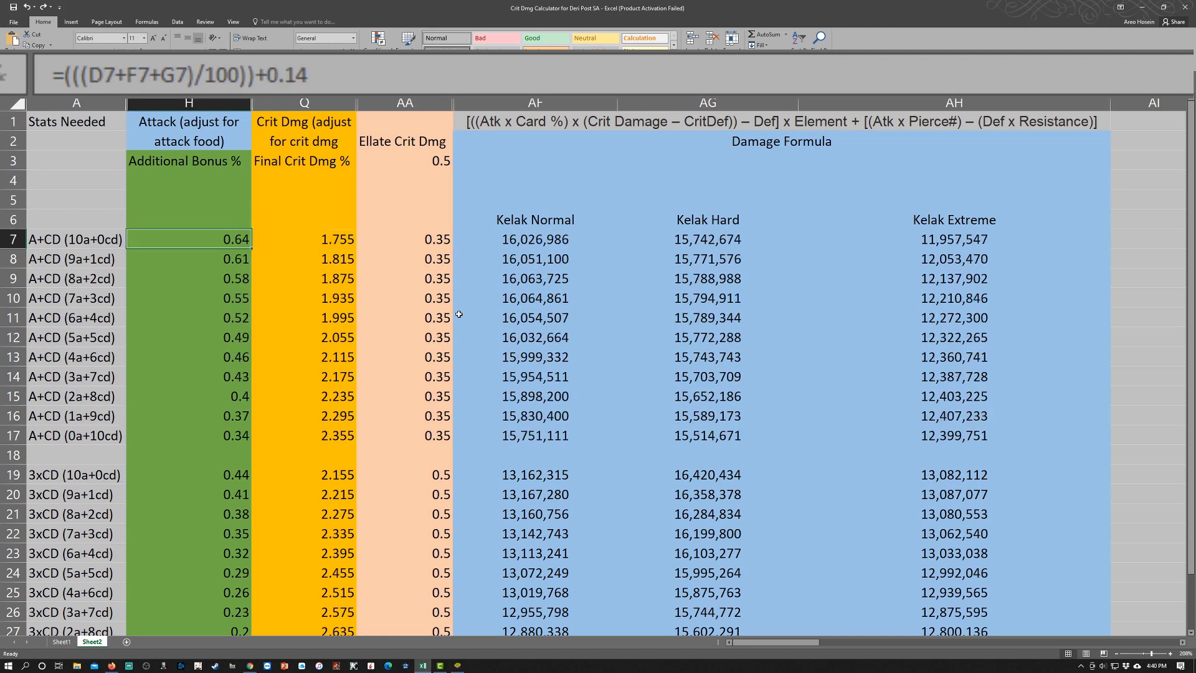